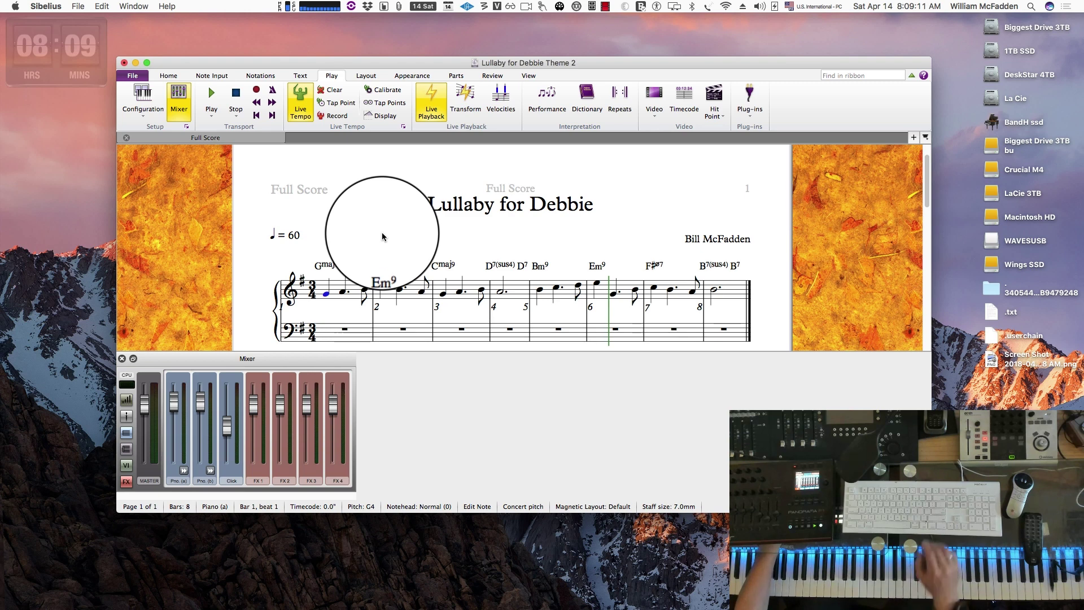
Step: Play the lullaby score through and minimize its window
key("space")
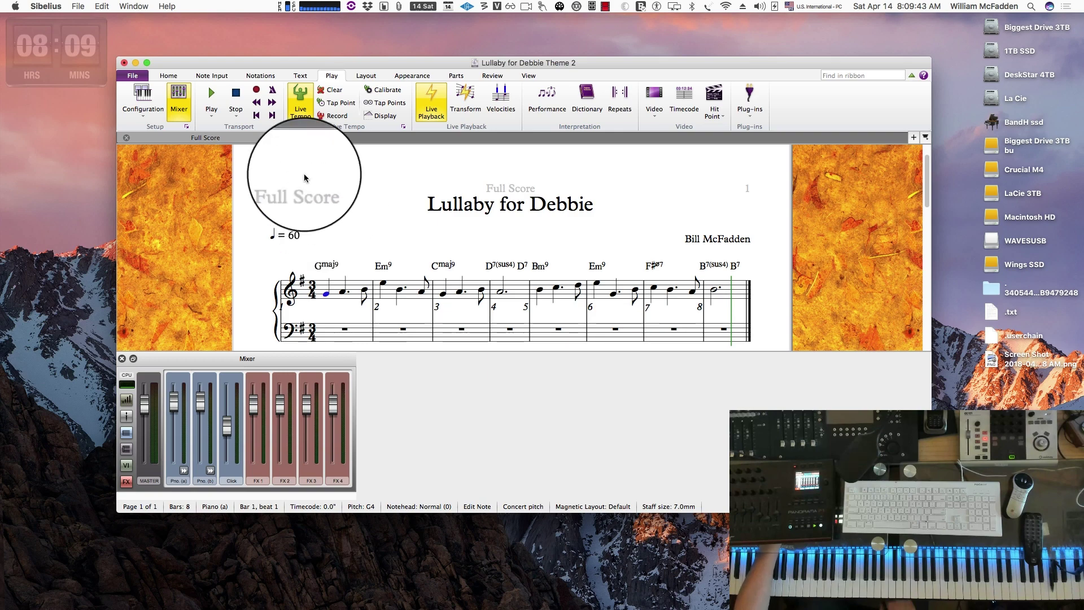
double_click(223, 63)
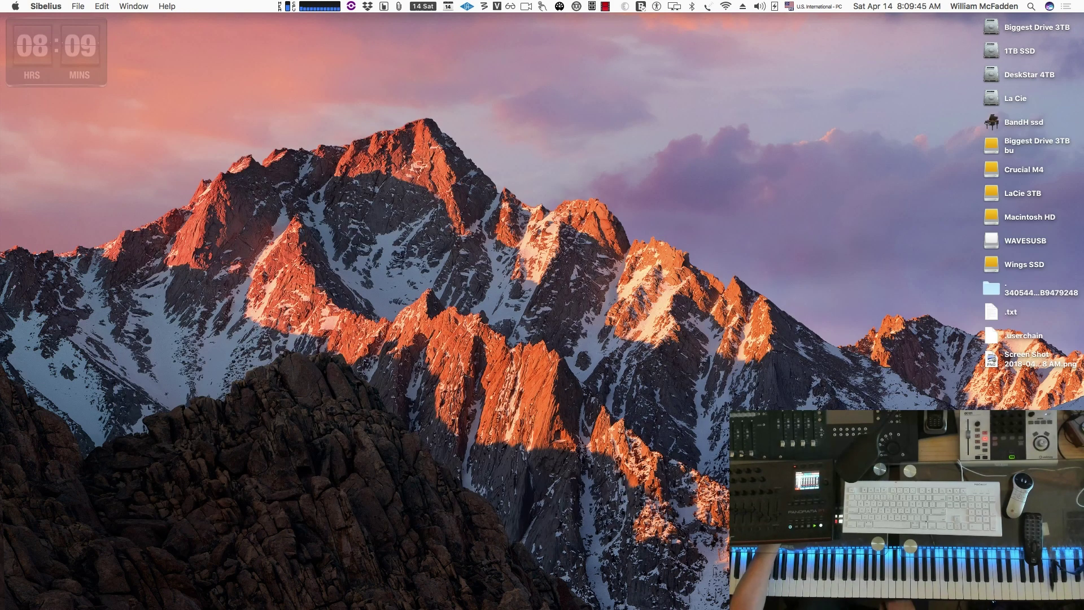
Step: Switch to OrbComposer and apply the Orchestral music template to the new project
mouse_move(497, 606)
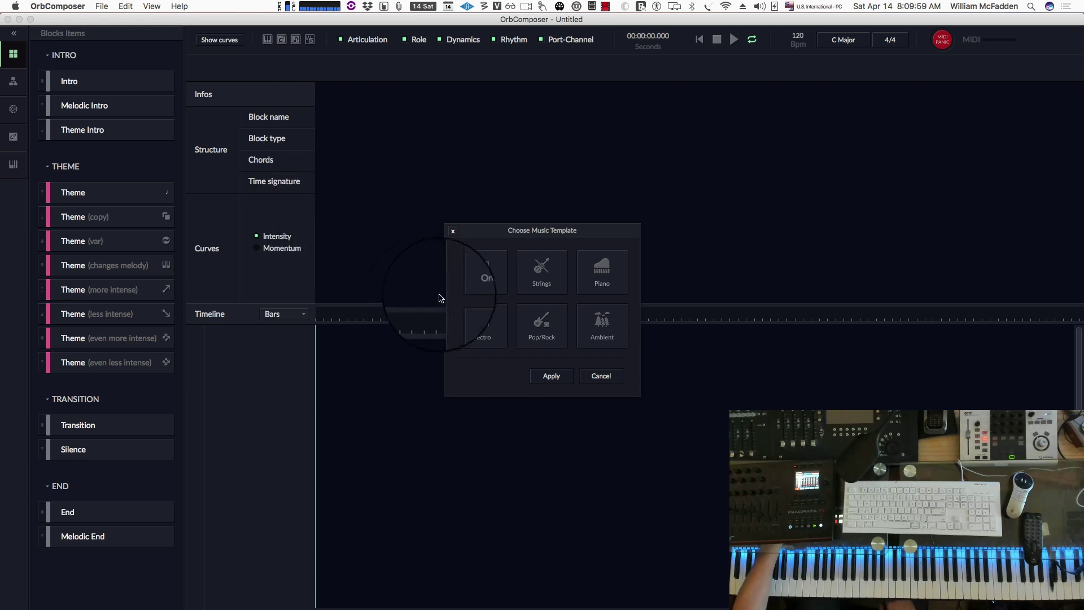
left_click(481, 274)
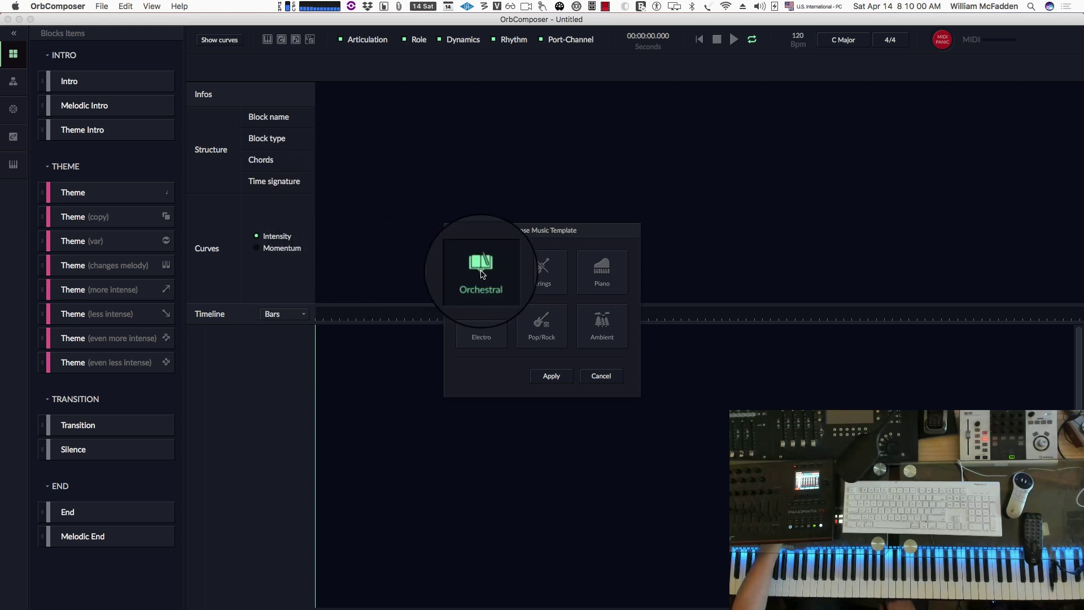
left_click(551, 379)
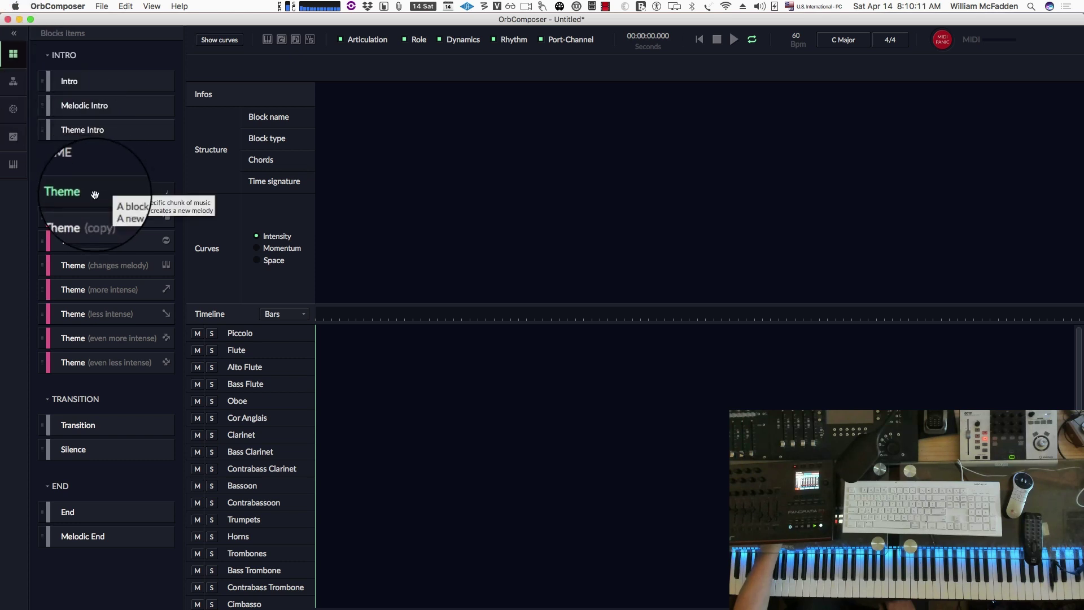
Step: Add a Theme block to the empty arrangement and give it the single eight-bar S structure
left_click_drag(95, 194, 418, 96)
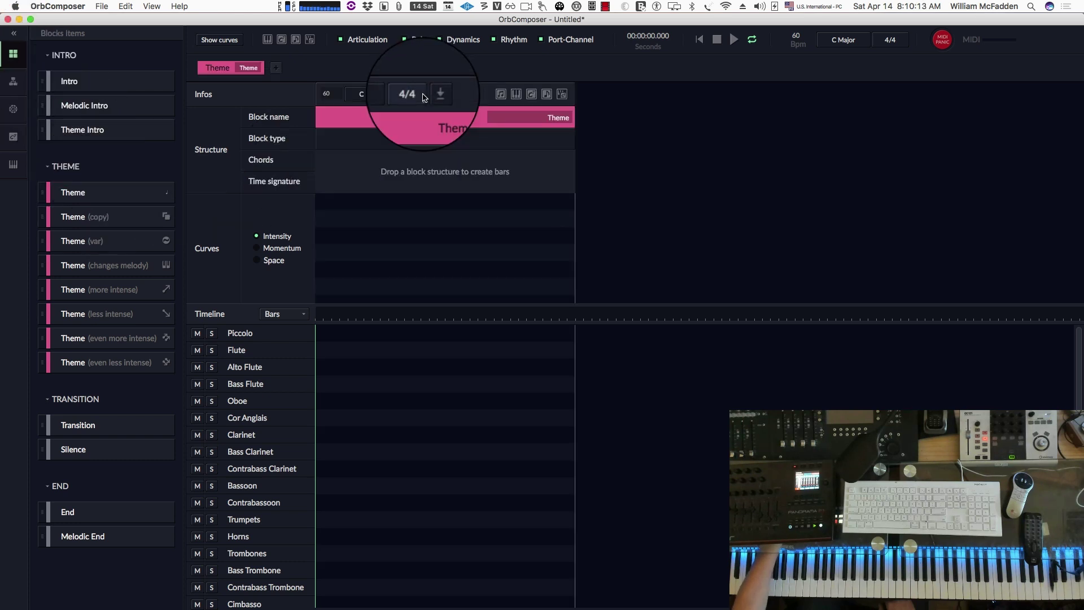
left_click(12, 82)
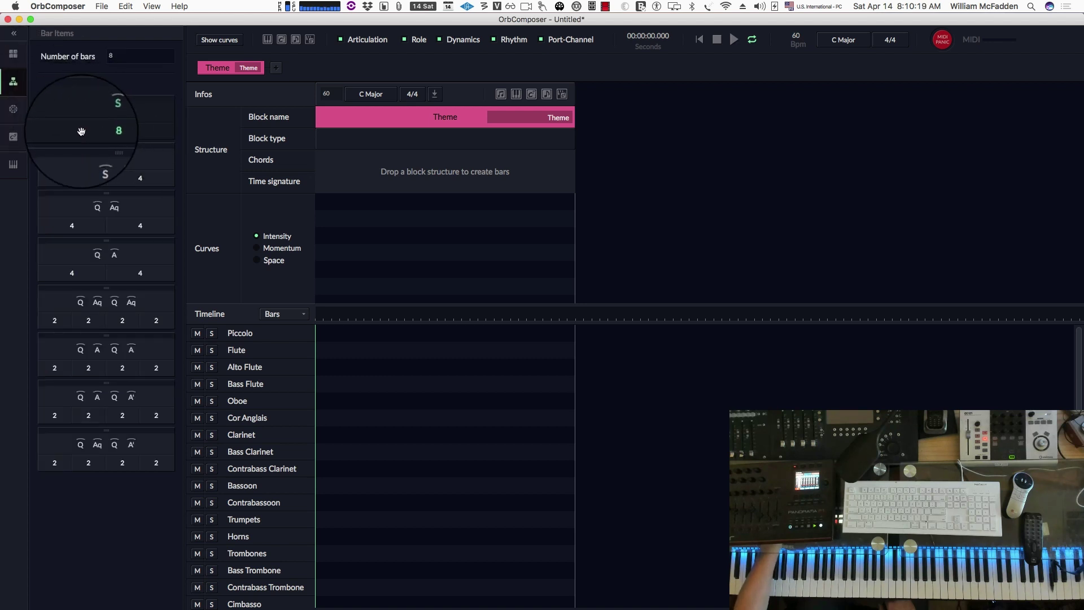
left_click_drag(81, 131, 446, 148)
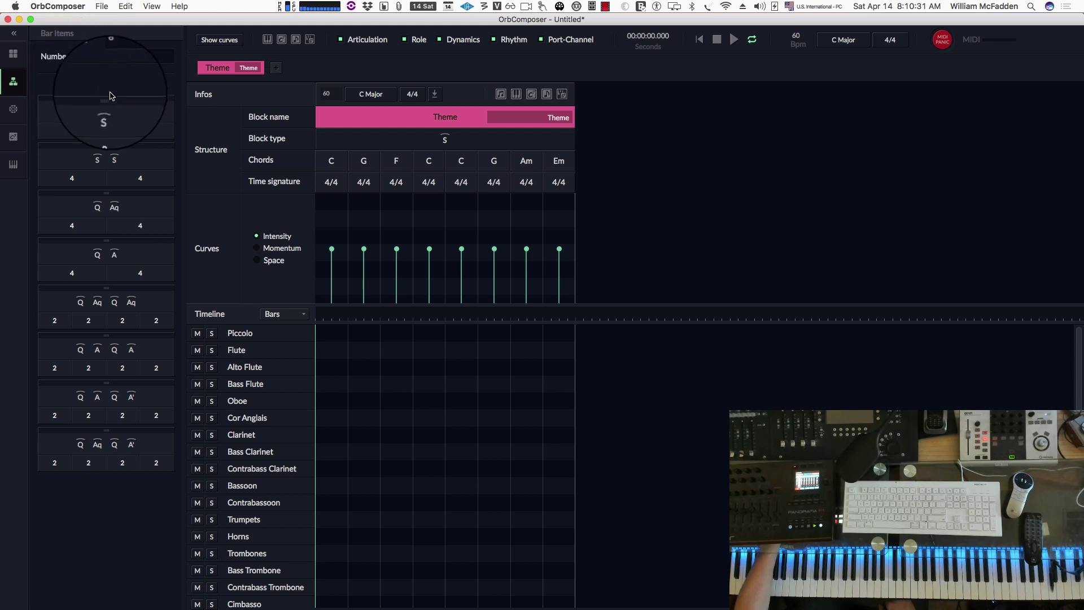
Step: Bring up the chord progressions with the native list collapsed, and set the project to G Major and 3/4
left_click(13, 109)
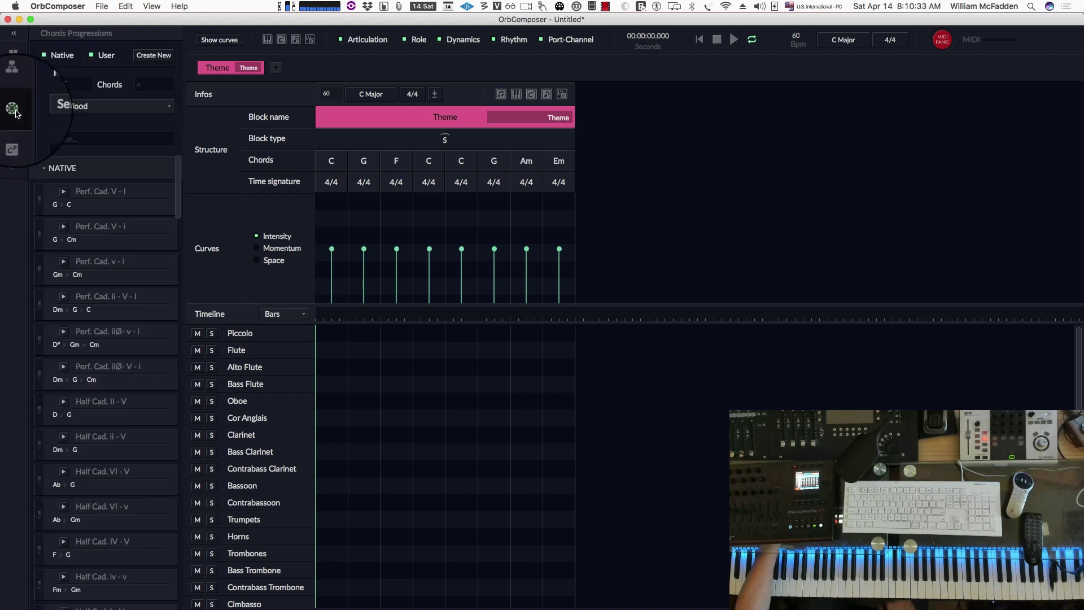
left_click(99, 168)
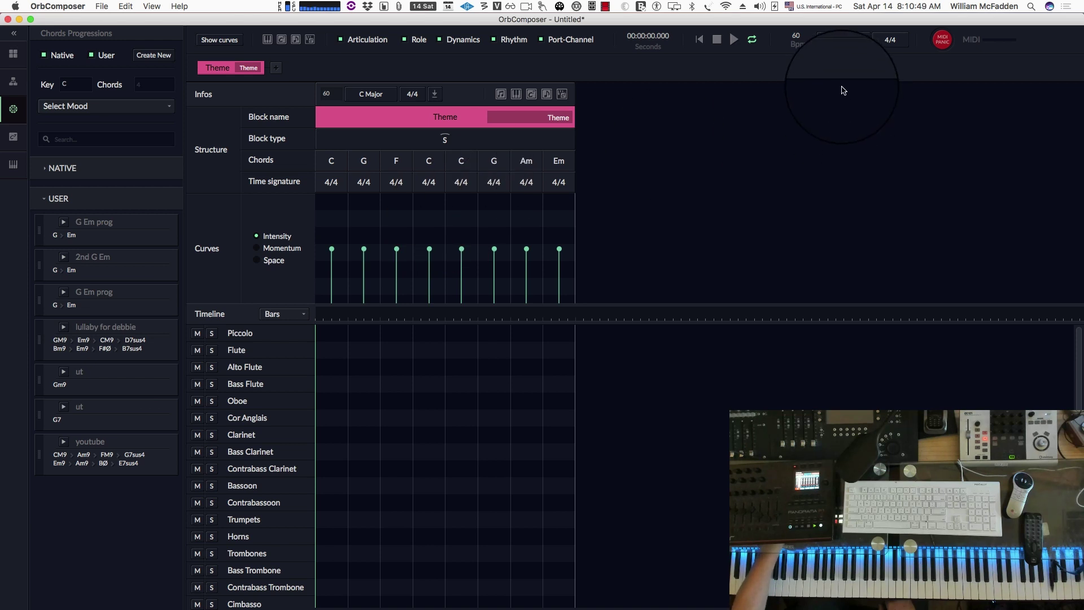
left_click(842, 45)
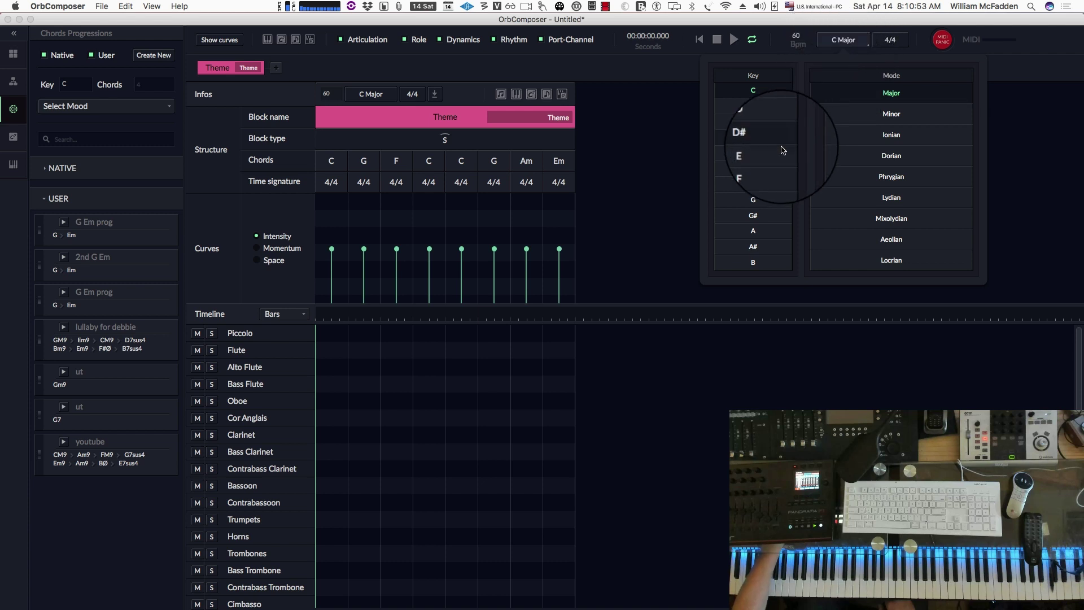
left_click(748, 199)
left_click(682, 144)
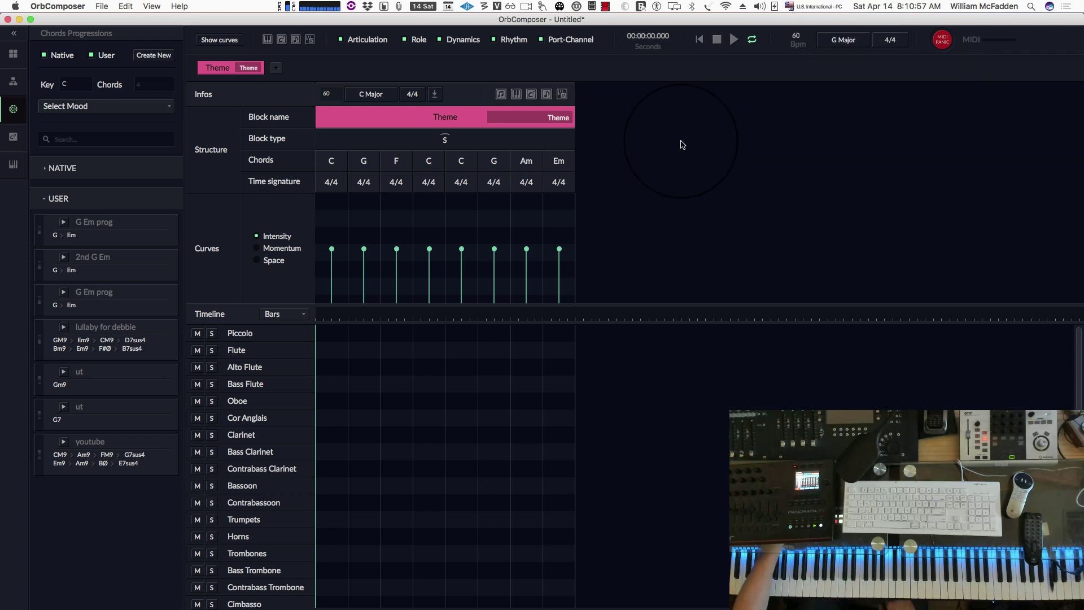
left_click(893, 41)
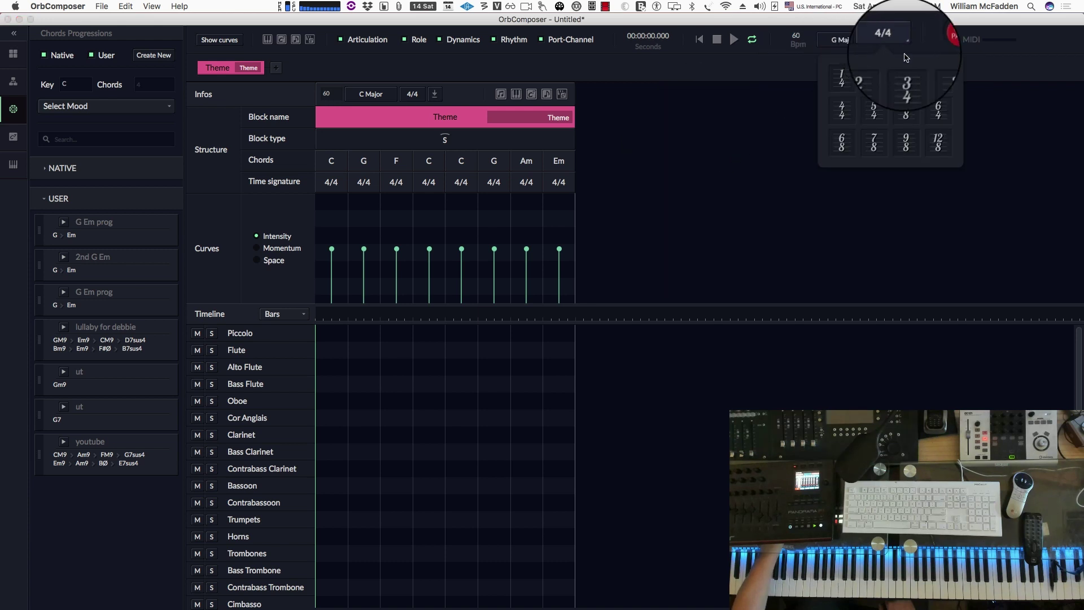
left_click(906, 78)
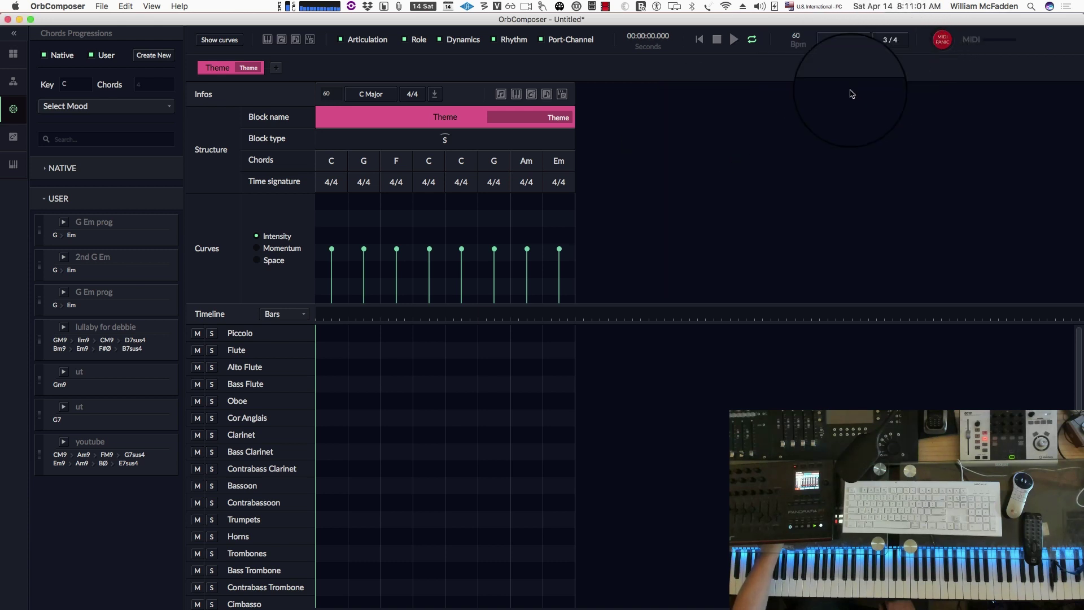
Step: Set the Theme block's own key to G Major and its time signature to 3/4
left_click(371, 94)
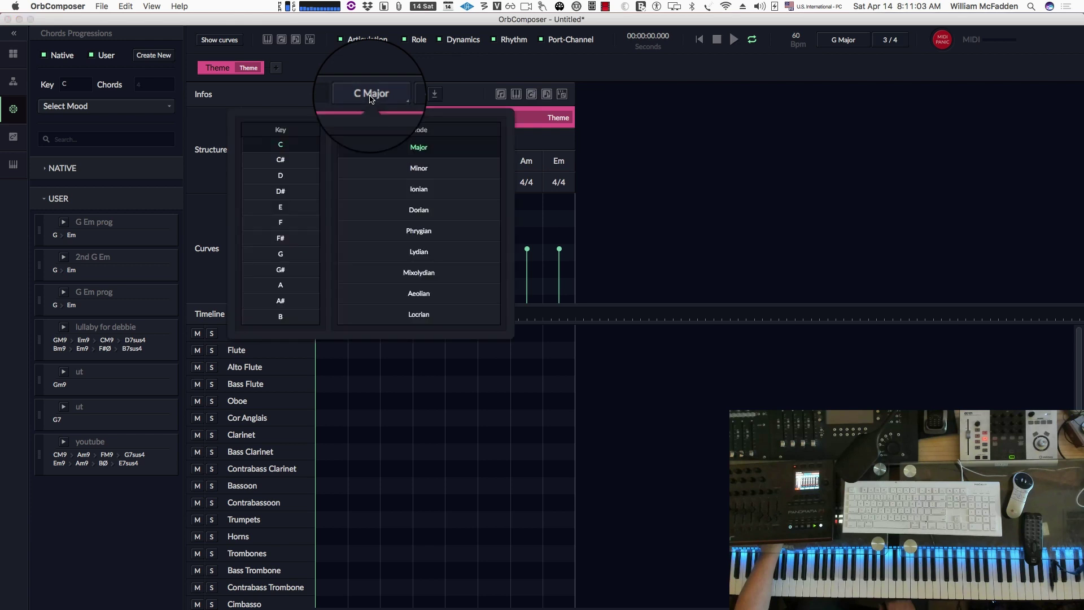
left_click(280, 255)
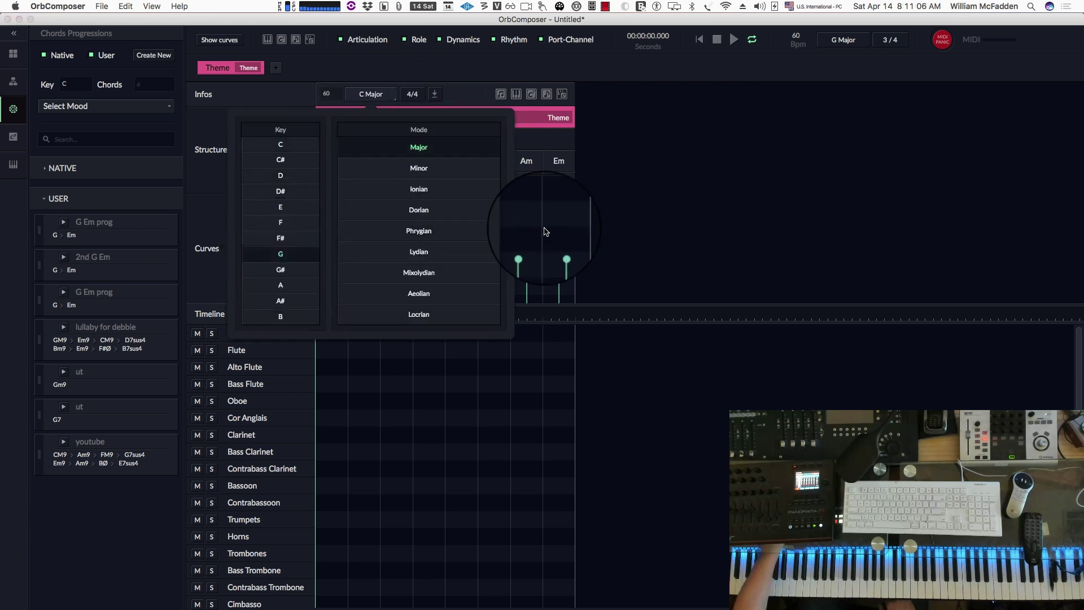
left_click(619, 193)
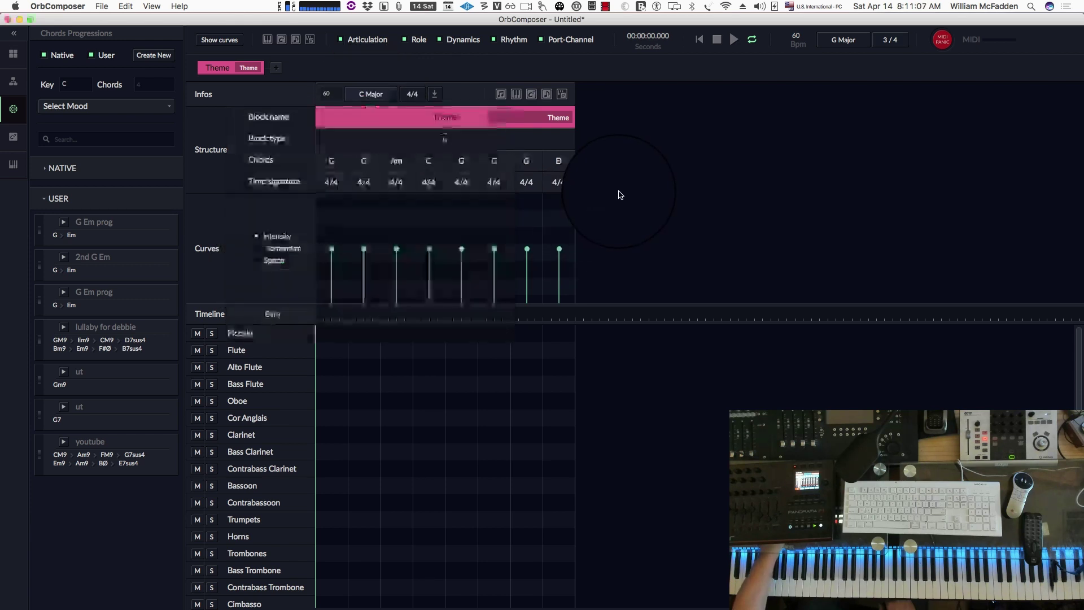
left_click(435, 93)
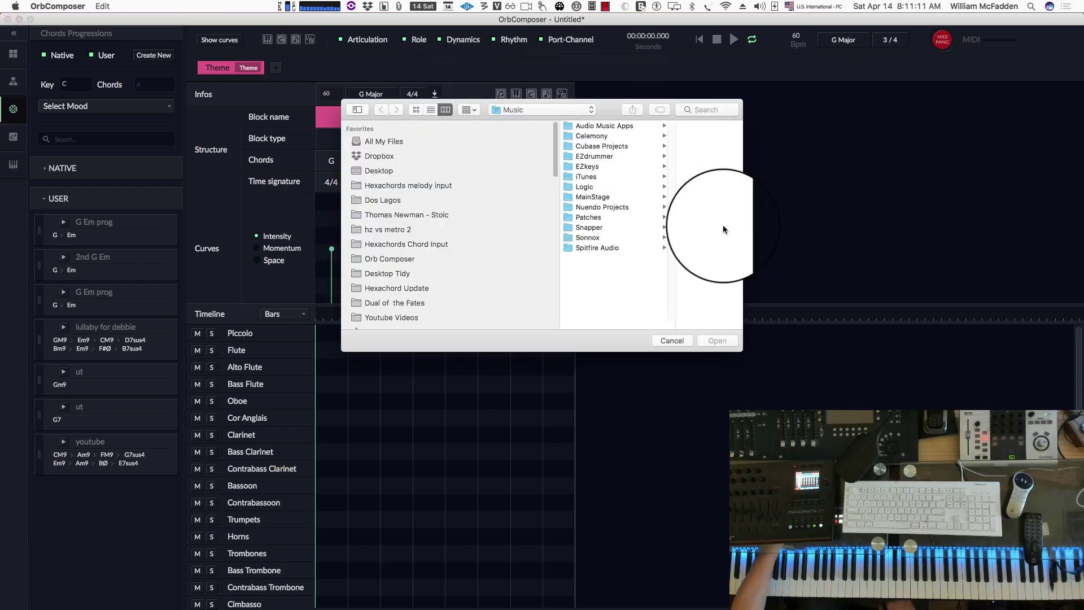
left_click(673, 340)
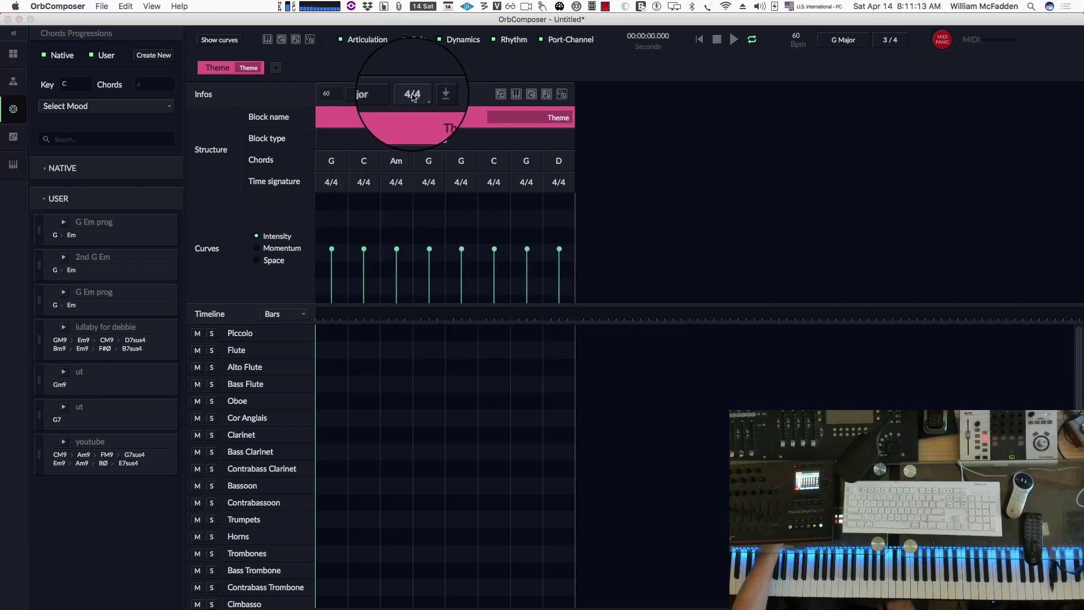
left_click(414, 95)
left_click(429, 134)
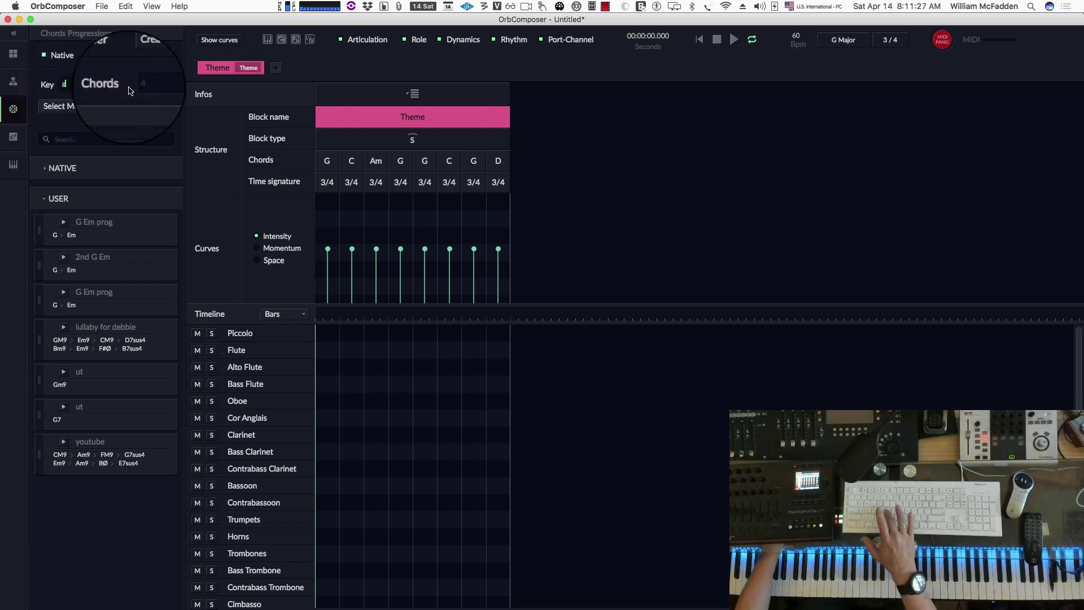
Step: Set the chord progressions' key to G and apply the user progression "youtube" from the Theme block's first bar
type("g")
key("Tab")
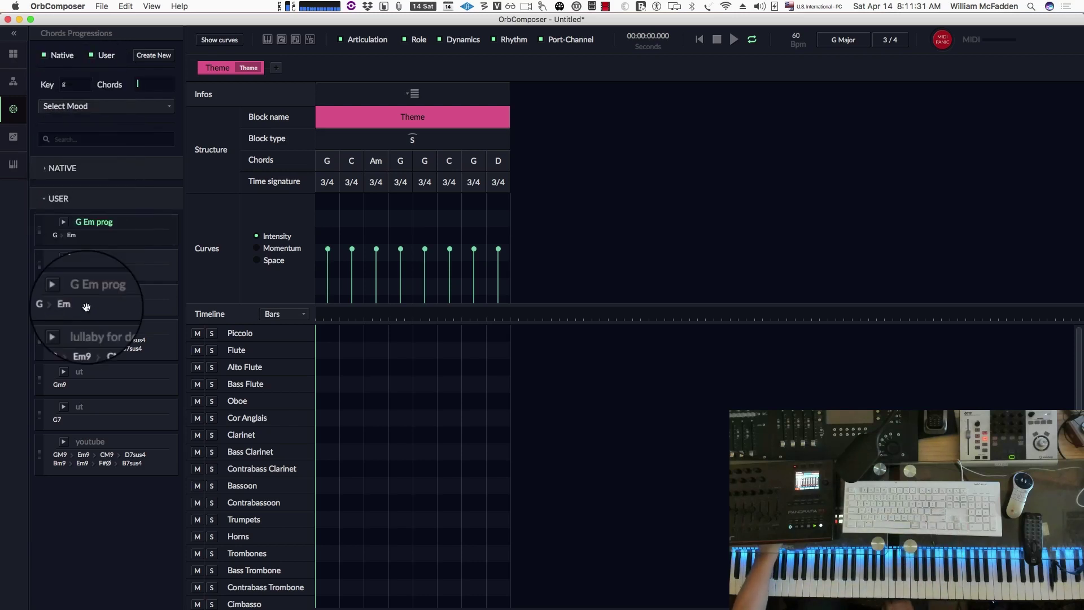
left_click_drag(67, 459, 339, 168)
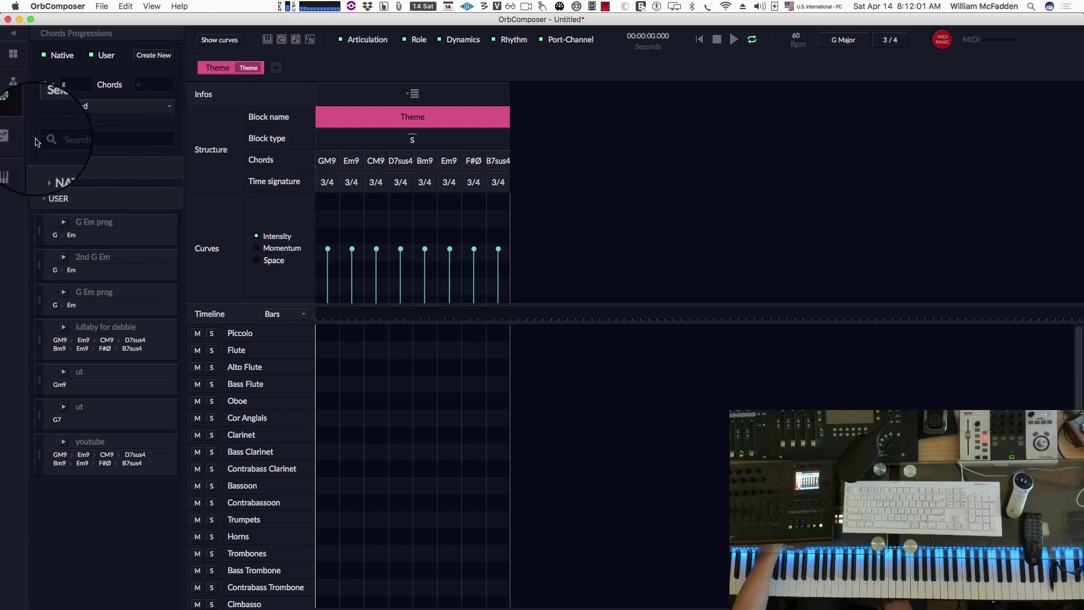
Step: Add a Piano1 track below the Piccolo and create a clip on it spanning the Theme block
left_click(13, 165)
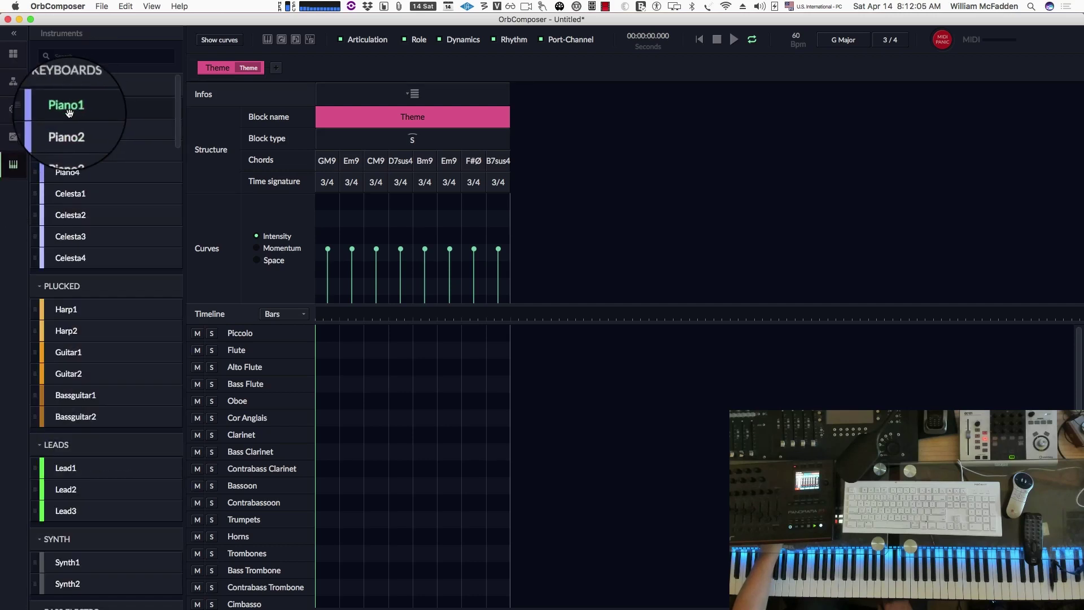
left_click_drag(68, 107, 254, 337)
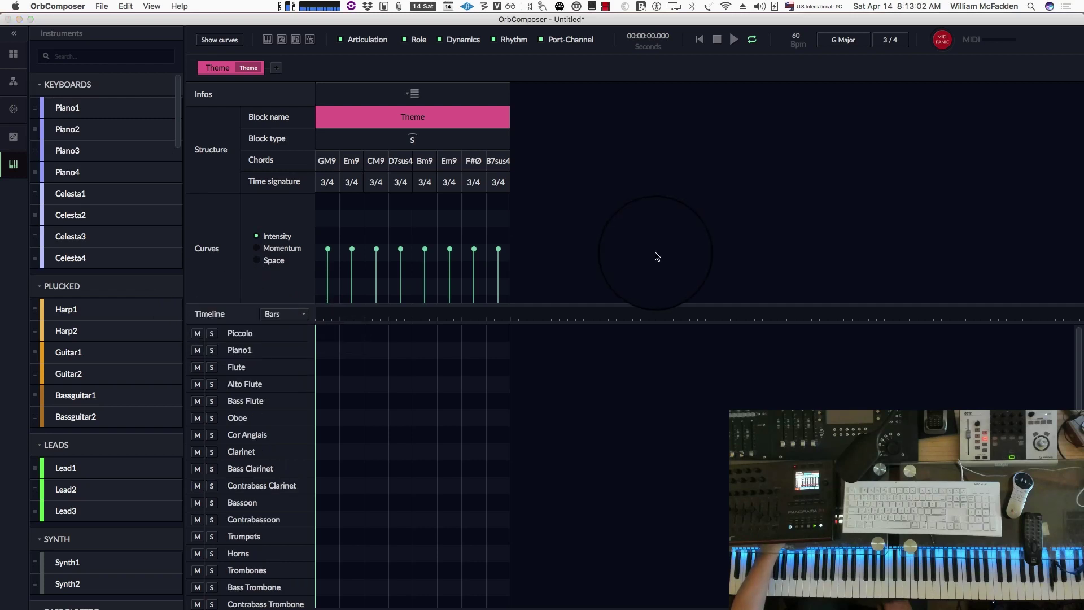
left_click(349, 348)
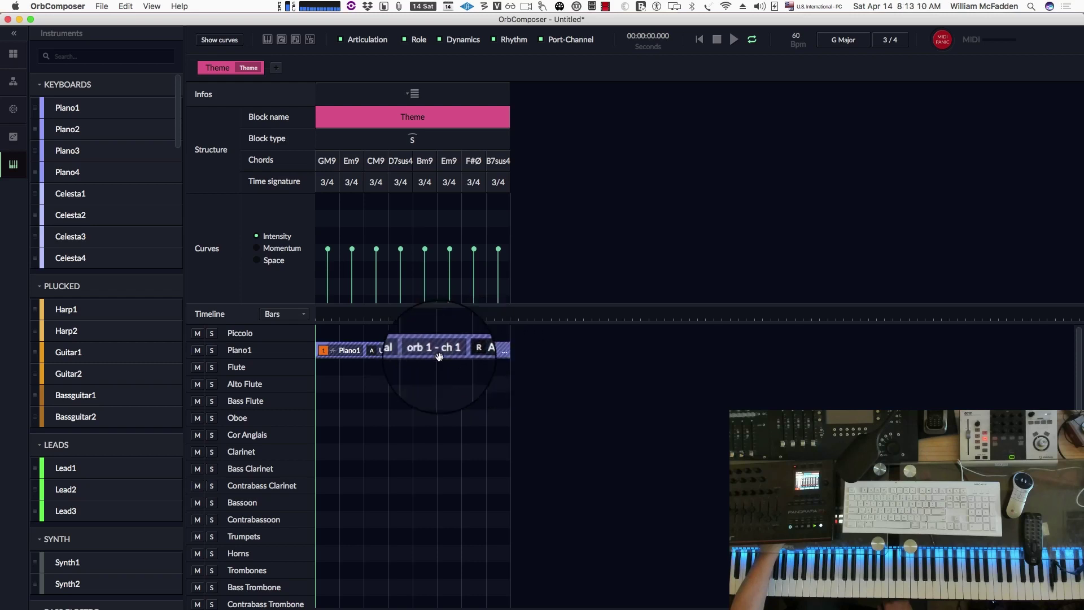
Step: Assign the Melody role to the Piano1 clip in its clip settings
left_click(346, 350)
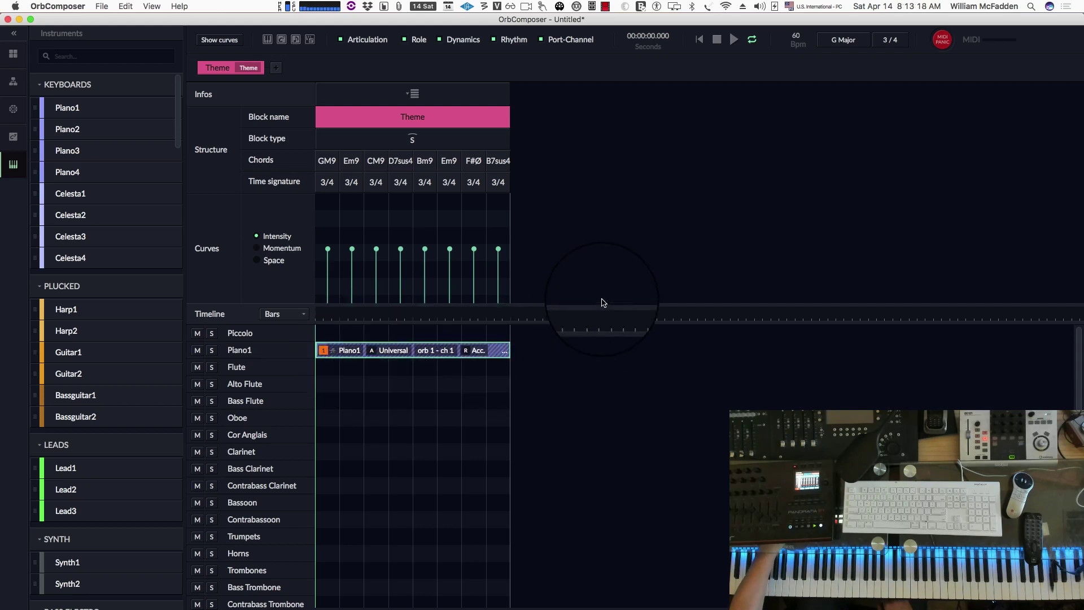
double_click(364, 353)
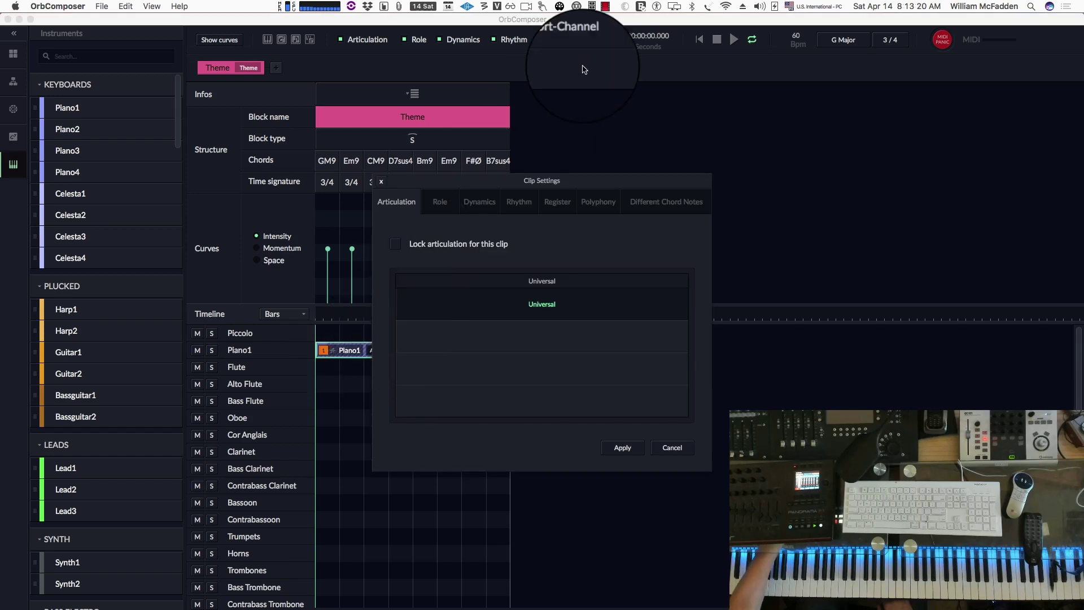
left_click(441, 203)
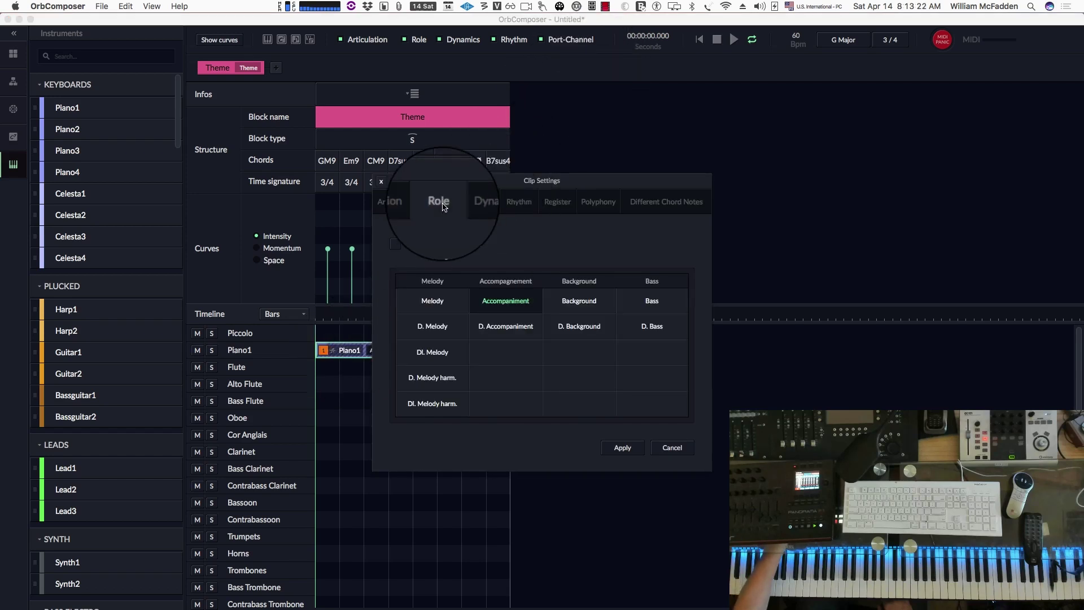
left_click(433, 301)
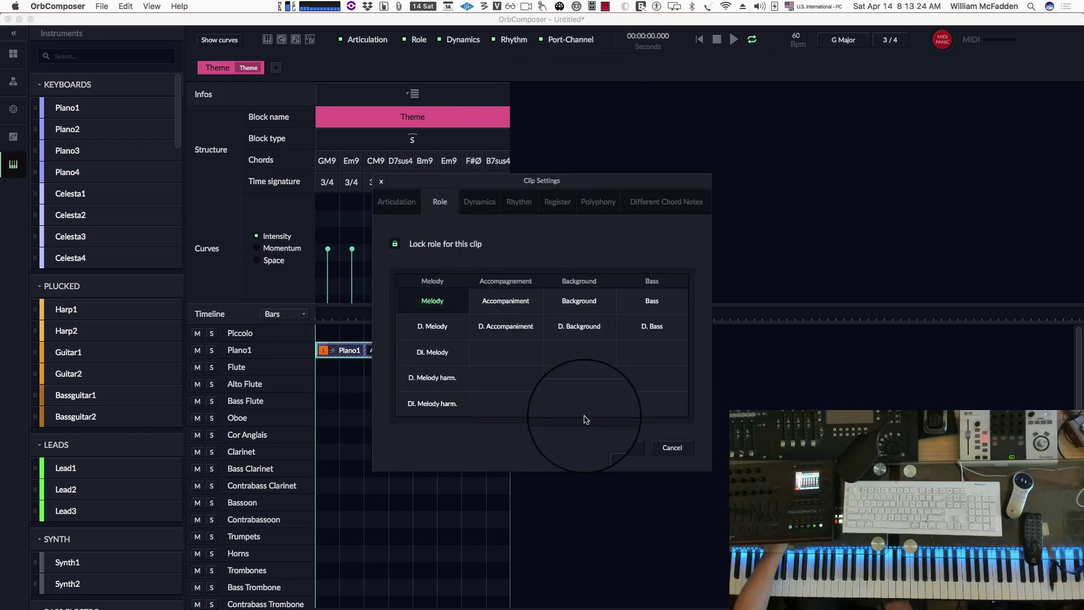
left_click(619, 449)
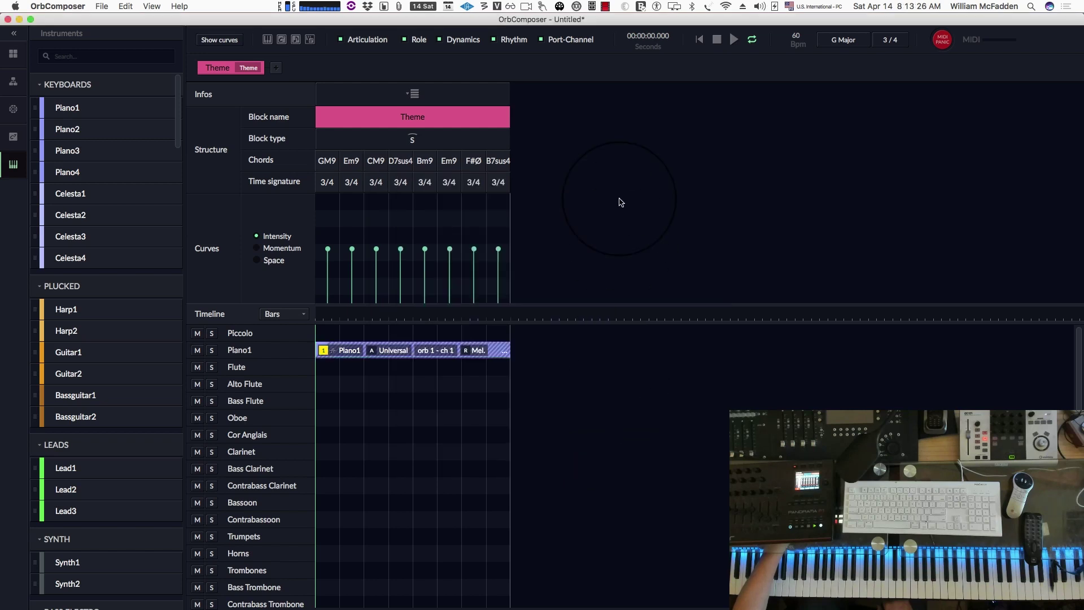
Step: Remove the previously set melody from the Theme block
left_click(415, 97)
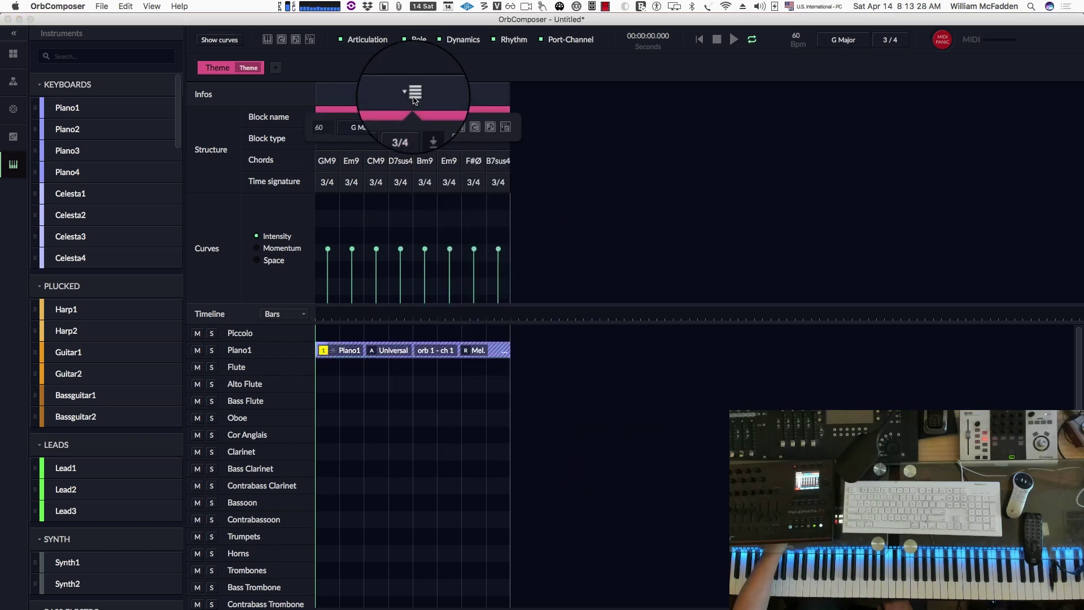
left_click(428, 130)
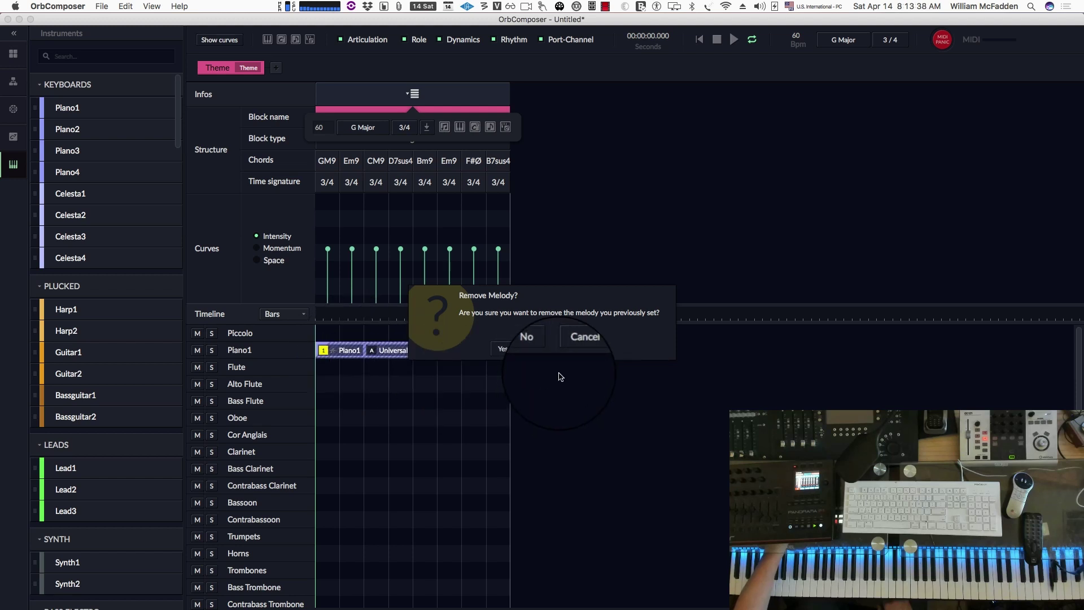
left_click(501, 349)
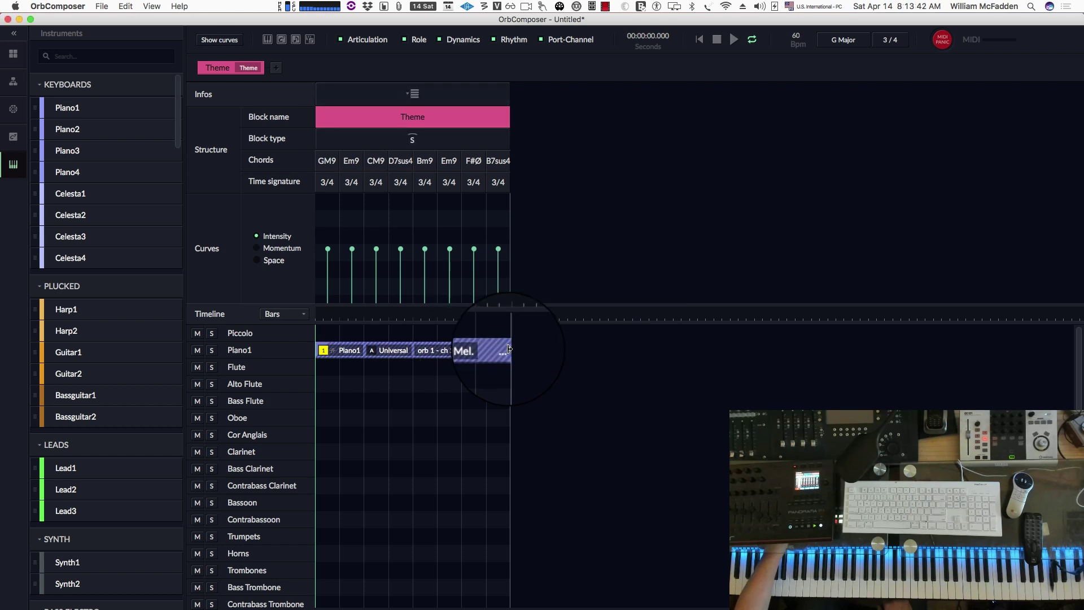
Step: Import the lullaby's Theme 2 MIDI file from the Hexachords melody input folder into the Theme block and audition the melody on Piano1
left_click(417, 89)
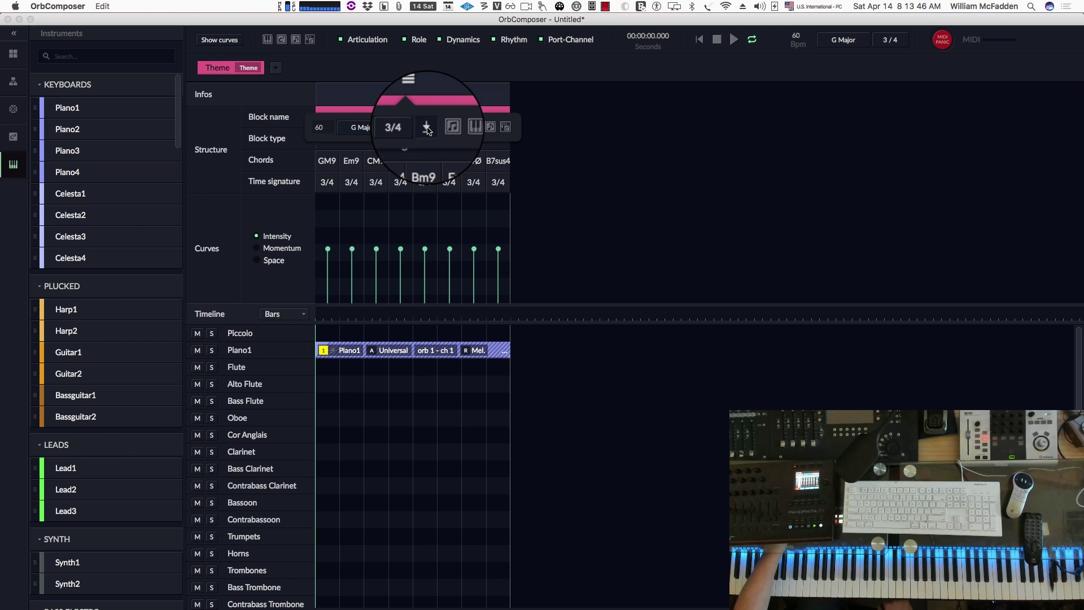
left_click(427, 127)
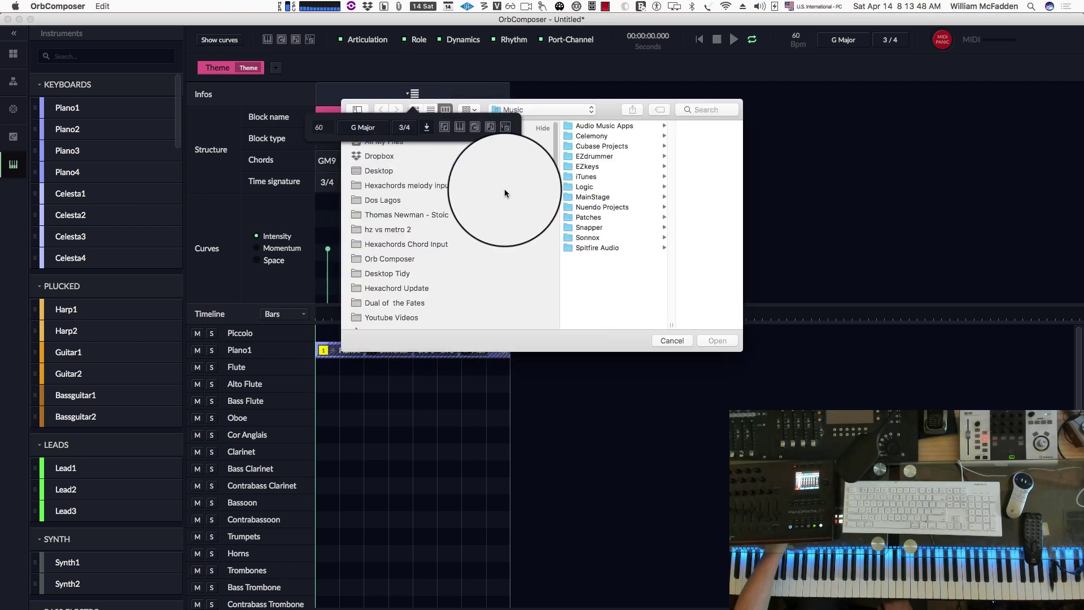
left_click(429, 186)
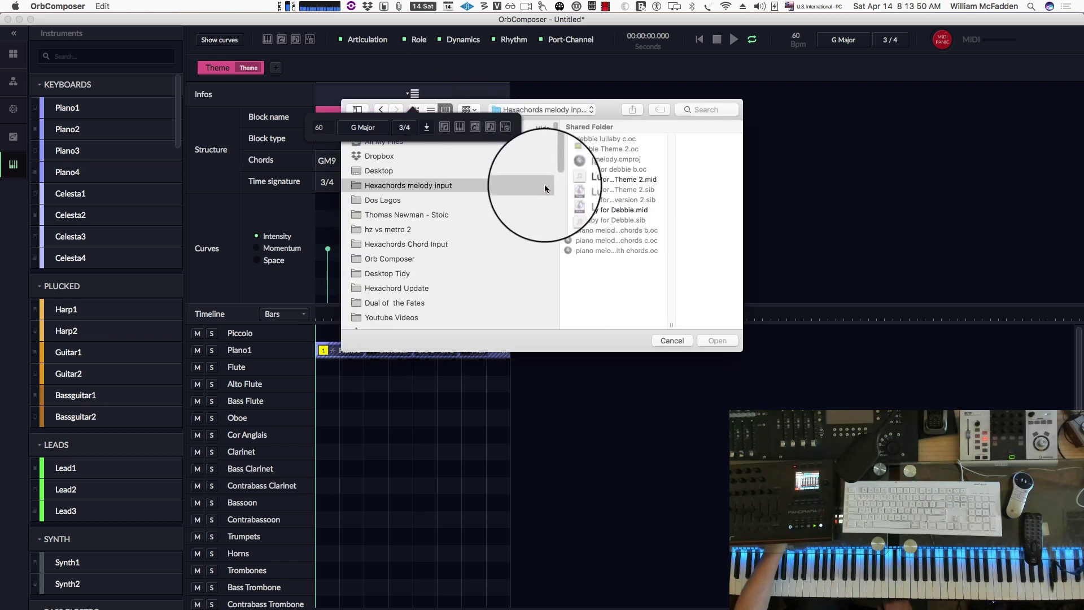
left_click(603, 180)
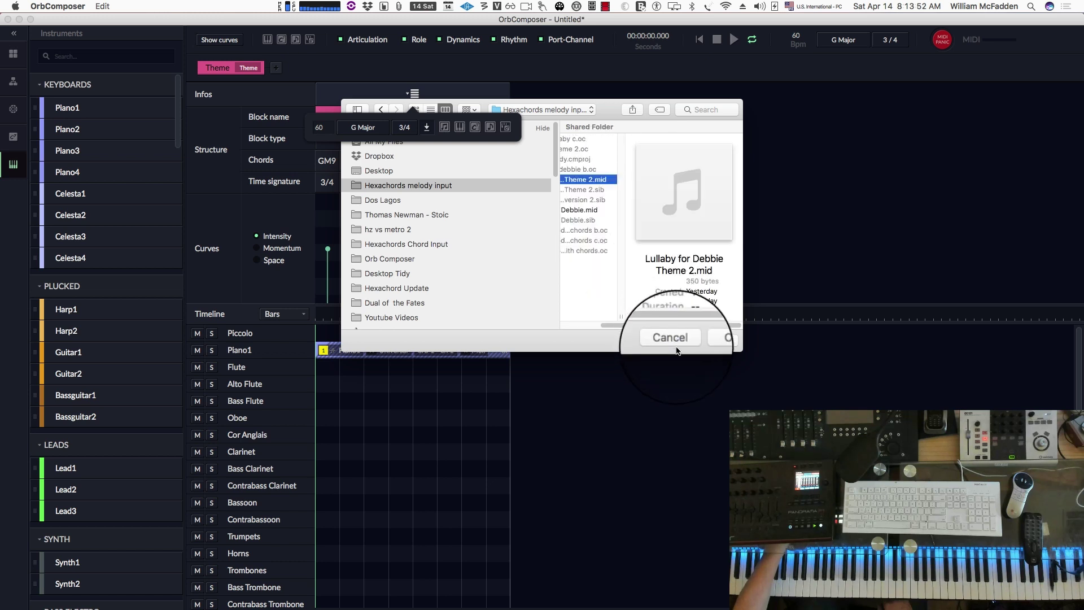
left_click(725, 339)
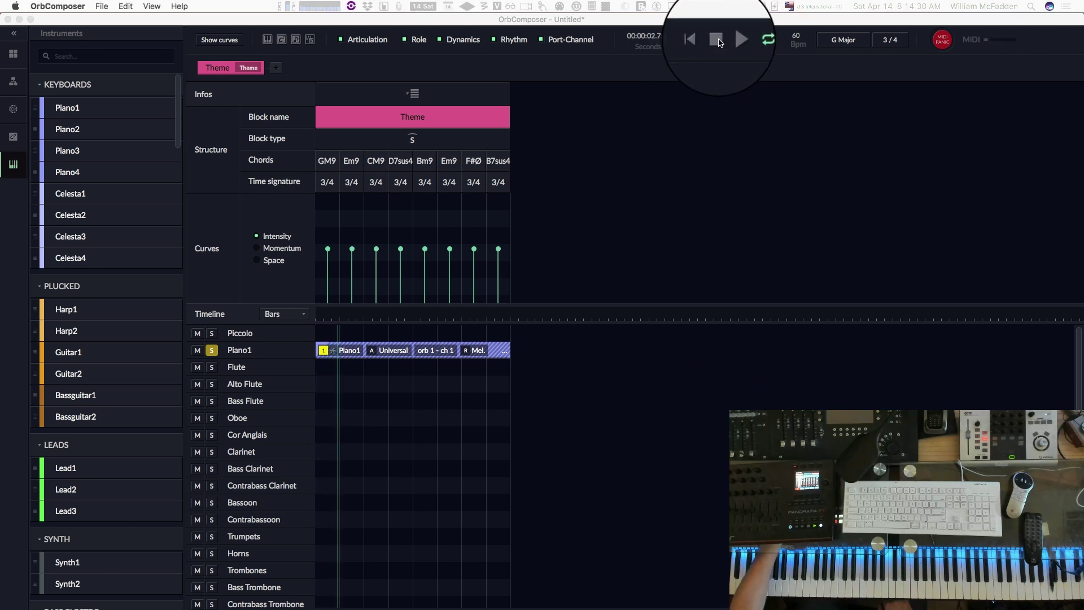
left_click(717, 39)
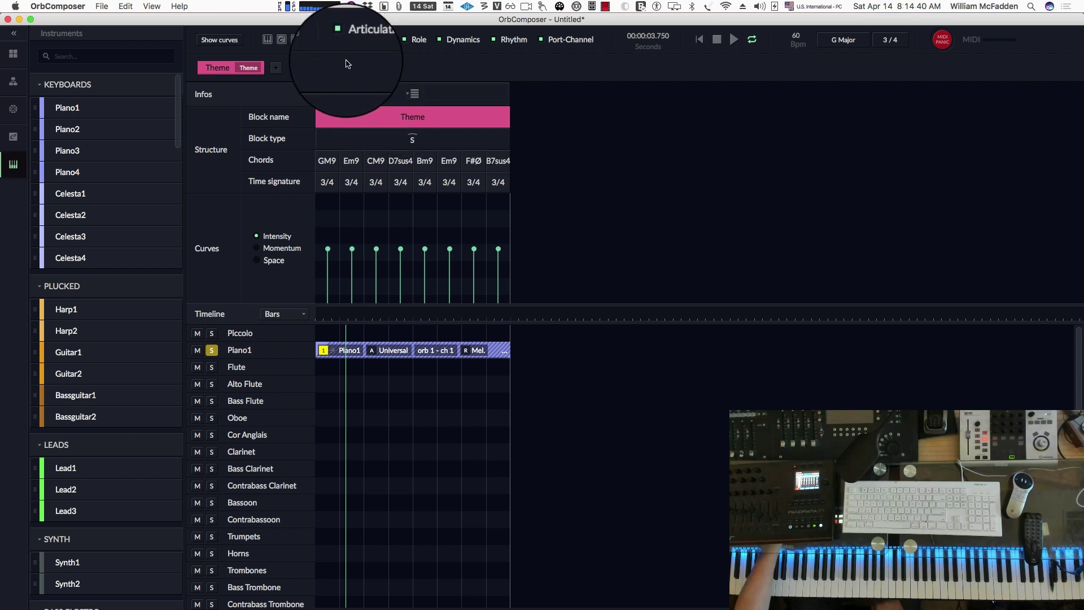
Step: Generate the orchestration for the Theme block so that the other instruments receive clips alongside Piano1
left_click(268, 40)
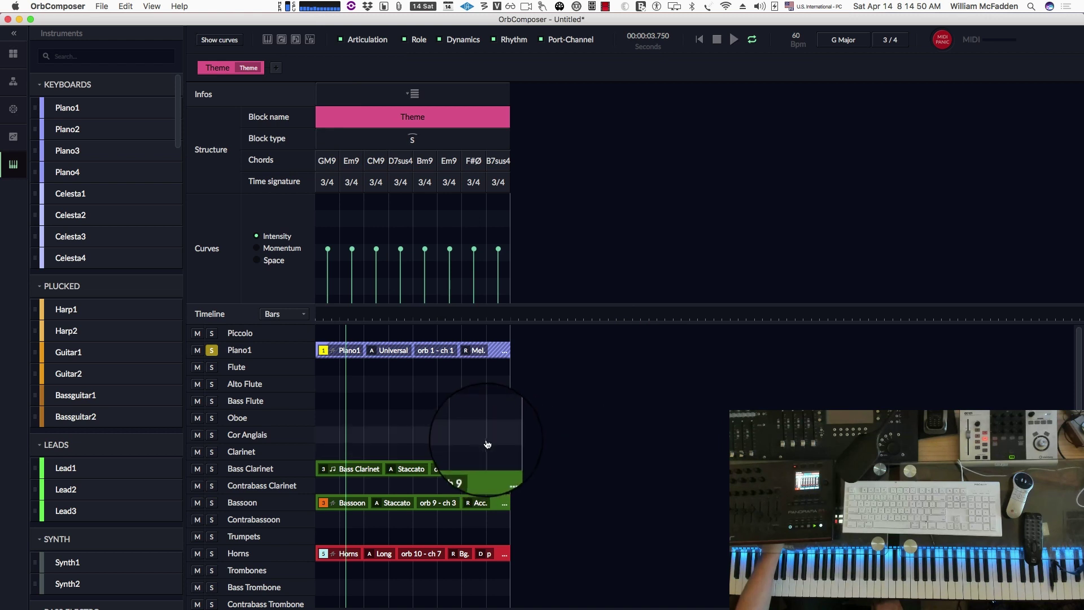
scroll(452, 462, "down", 1)
scroll(451, 461, "down", 6)
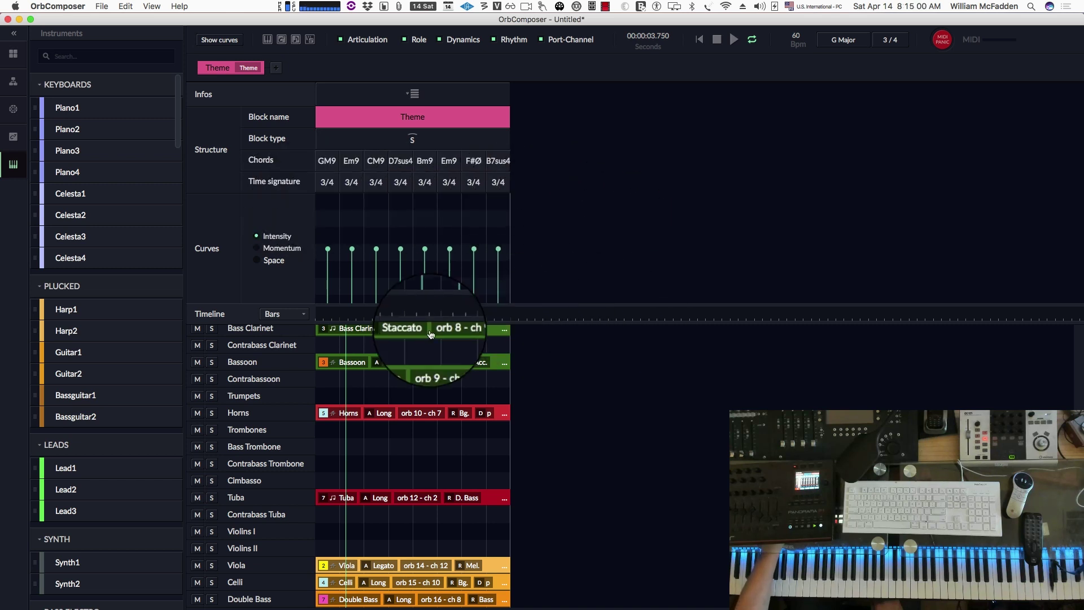
Step: Examine the generated woodwind, brass and string clips for their instruments, articulations and roles
scroll(379, 368, "up", 3)
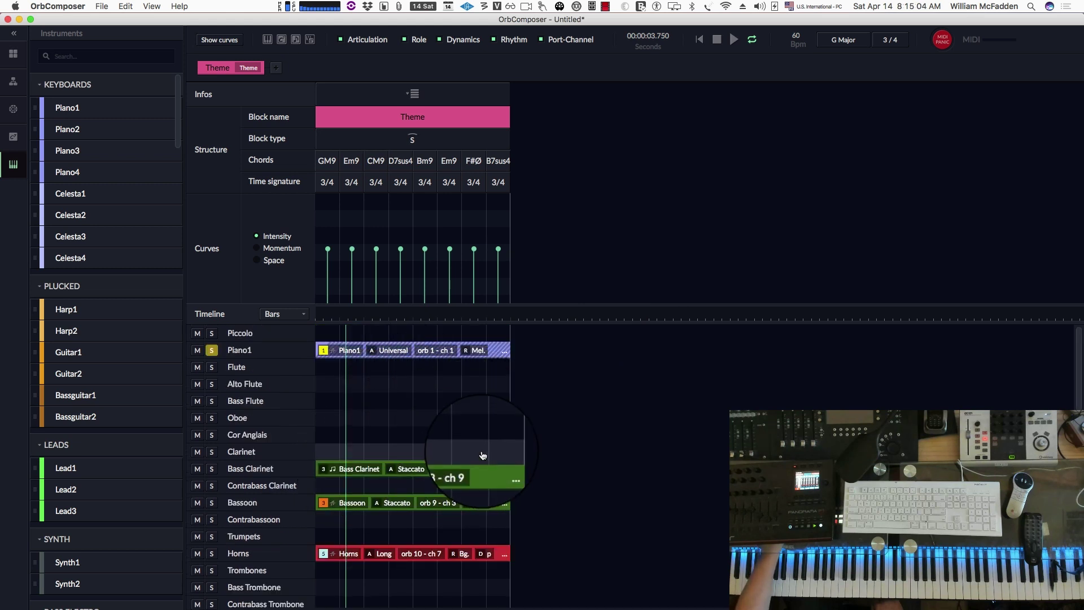
scroll(440, 470, "down", 2)
scroll(440, 471, "down", 1)
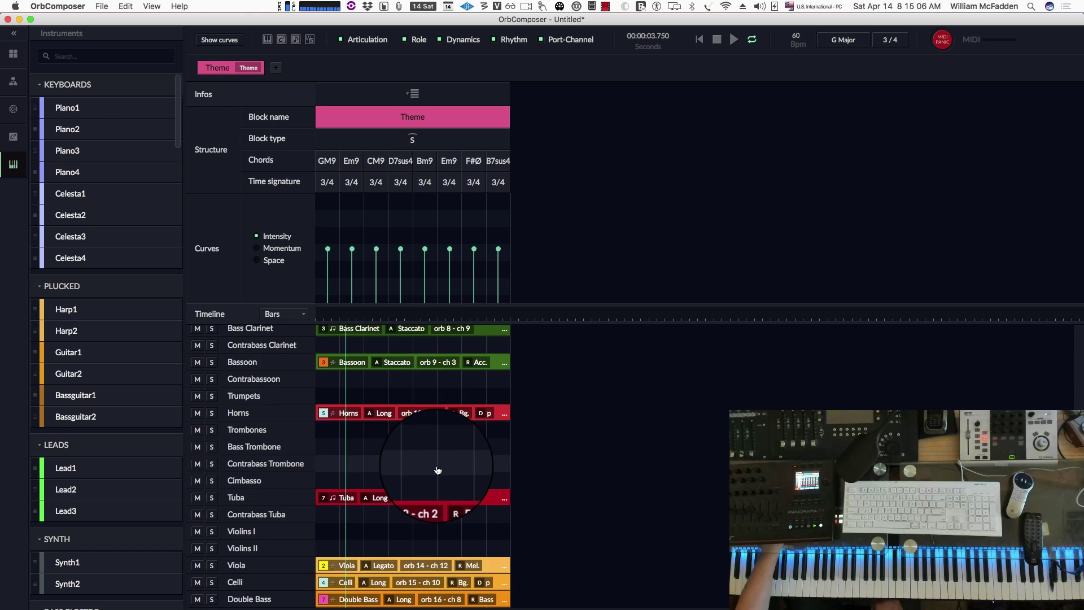
scroll(438, 470, "up", 3)
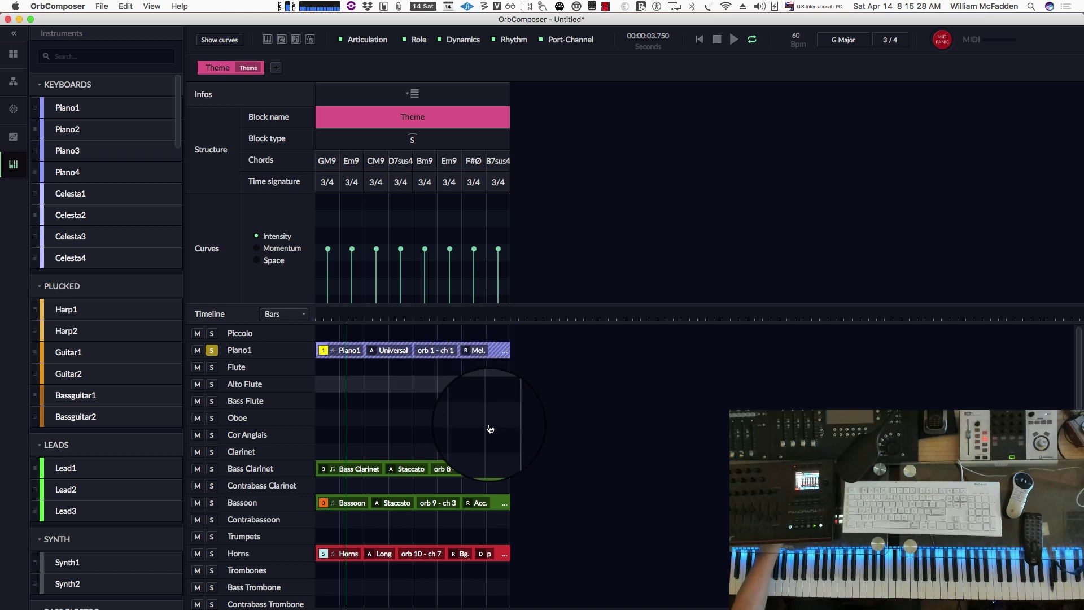
scroll(431, 436, "down", 2)
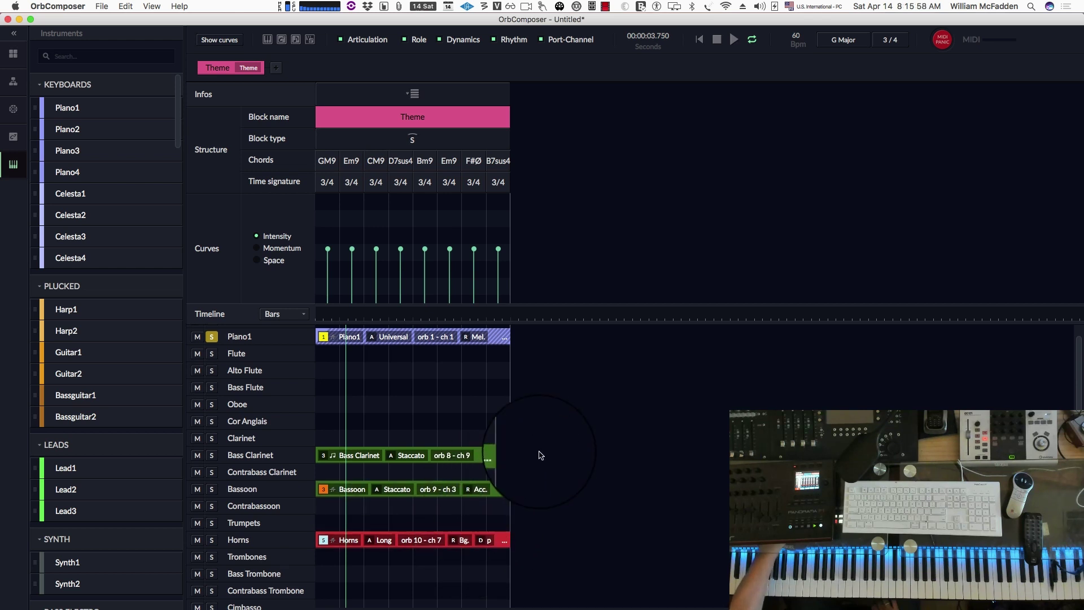
scroll(452, 457, "down", 5)
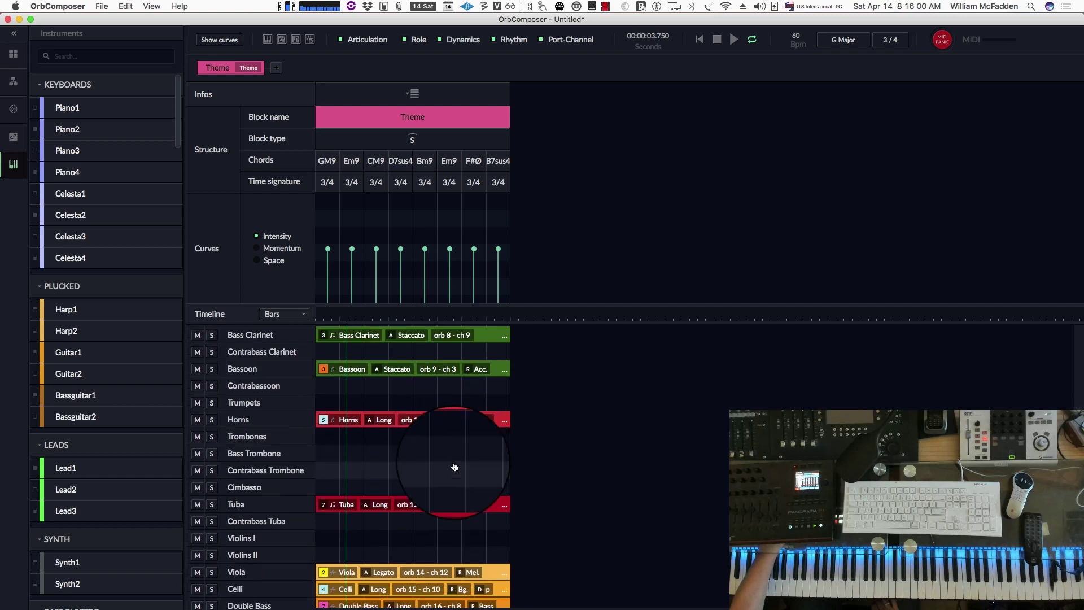
scroll(452, 467, "down", 2)
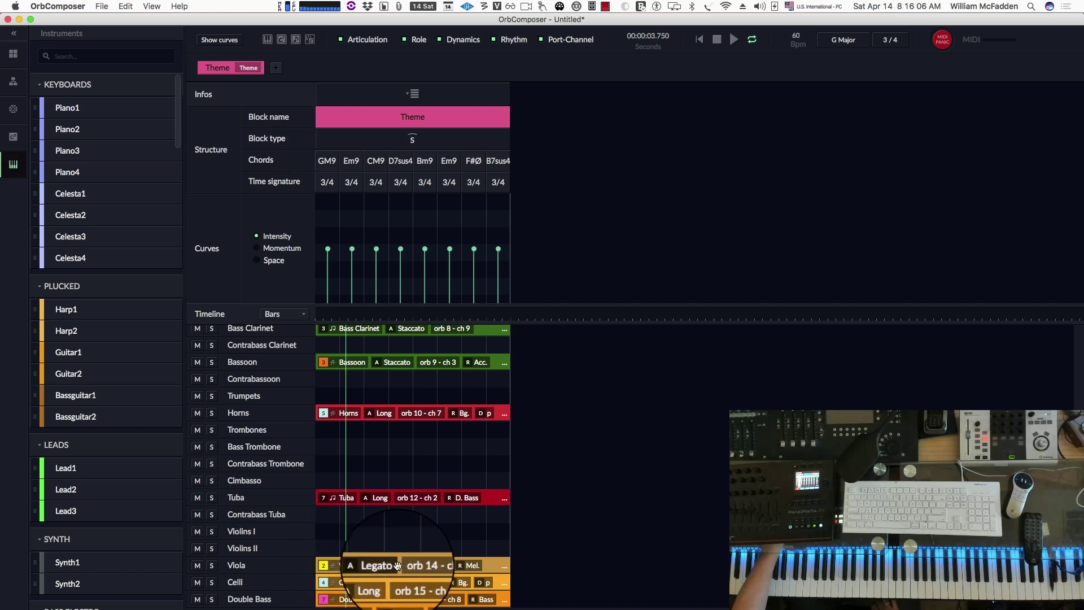
left_click(341, 566)
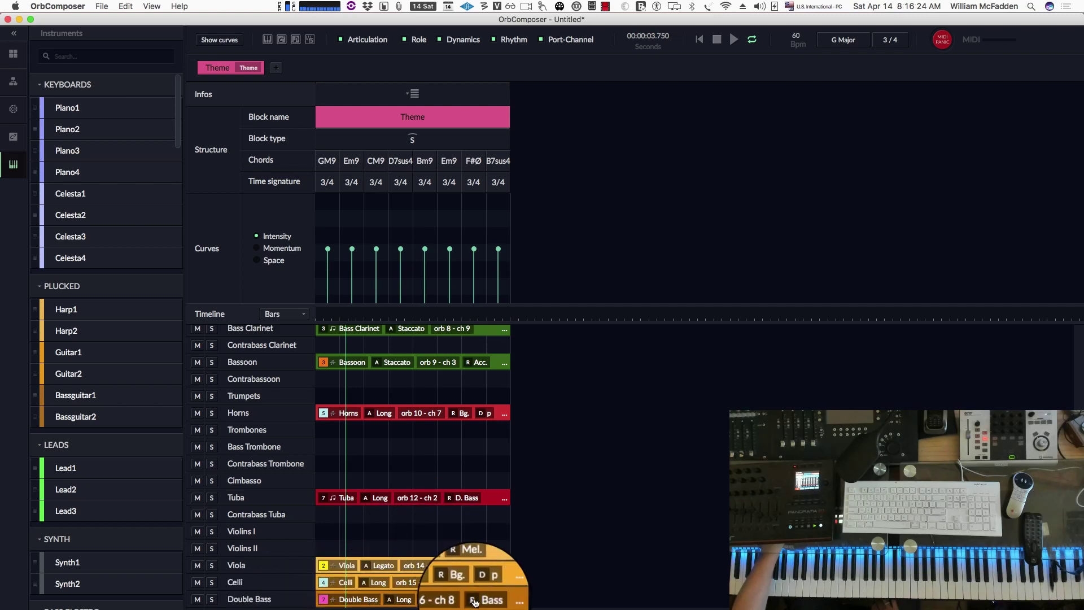
scroll(452, 524, "up", 1)
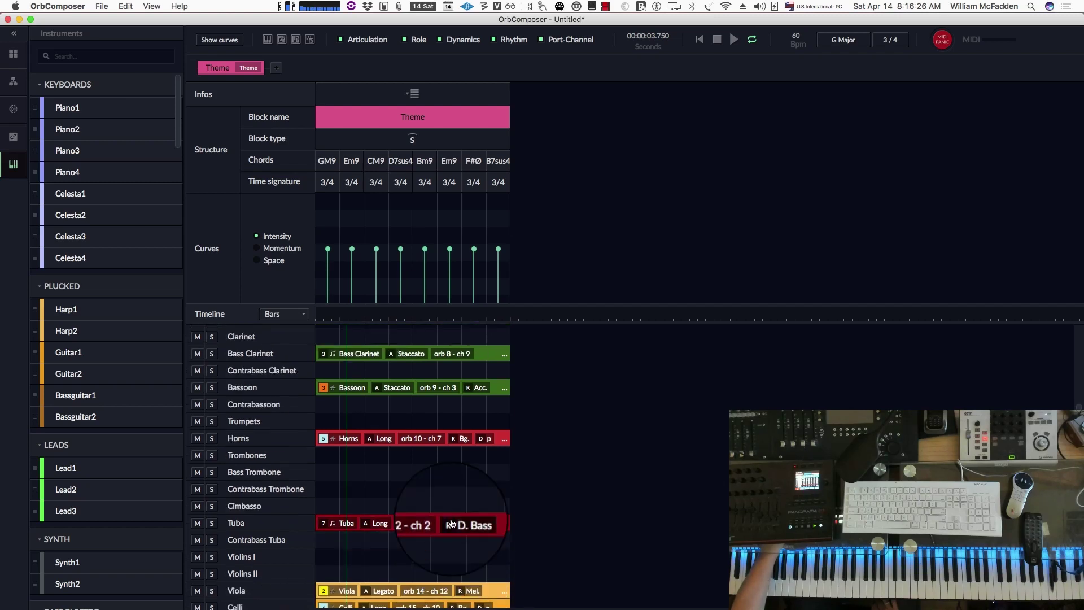
scroll(452, 523, "up", 1)
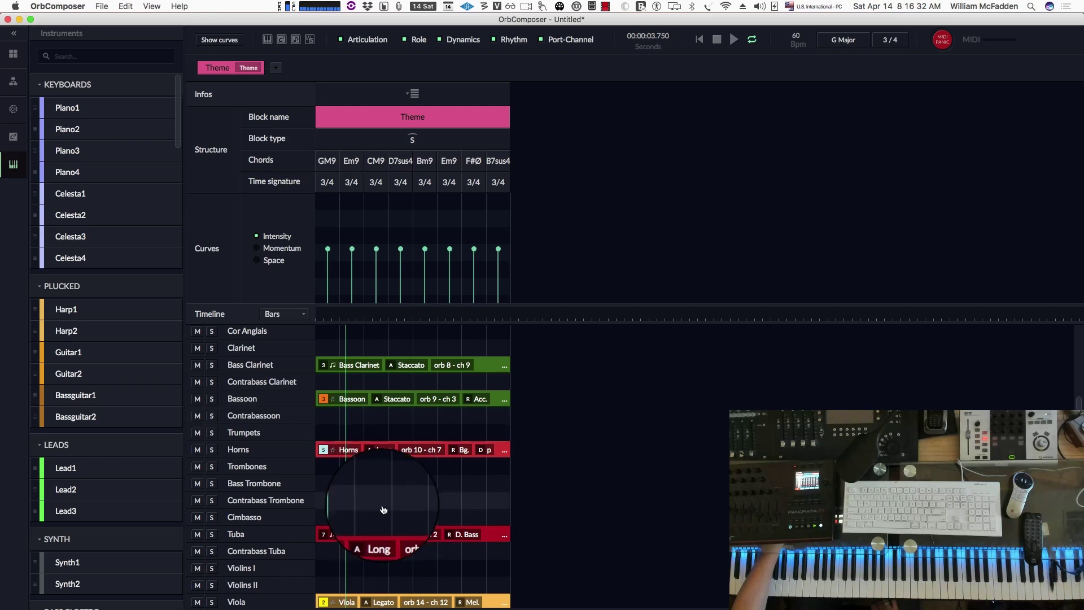
scroll(383, 508, "up", 5)
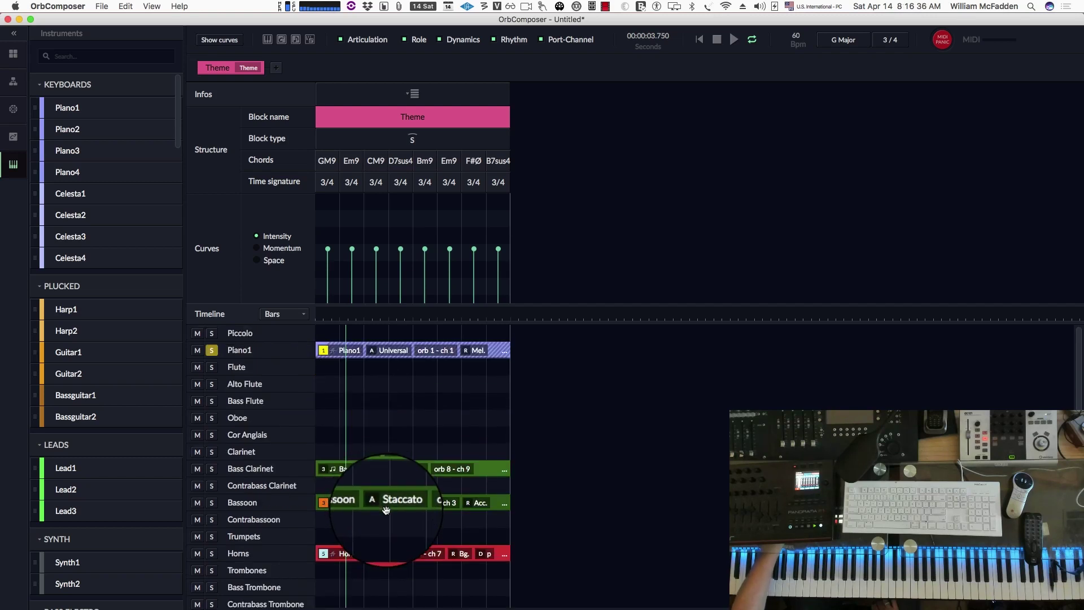
Step: Solo the Horns track together with Piano1 and audition the Theme block
scroll(387, 511, "down", 1)
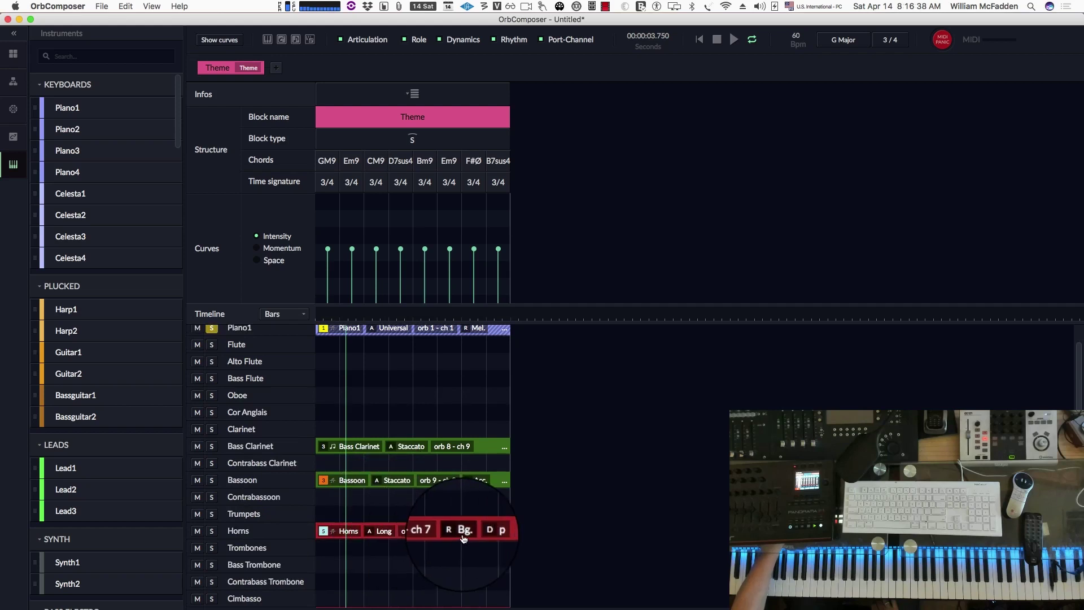
left_click(212, 532)
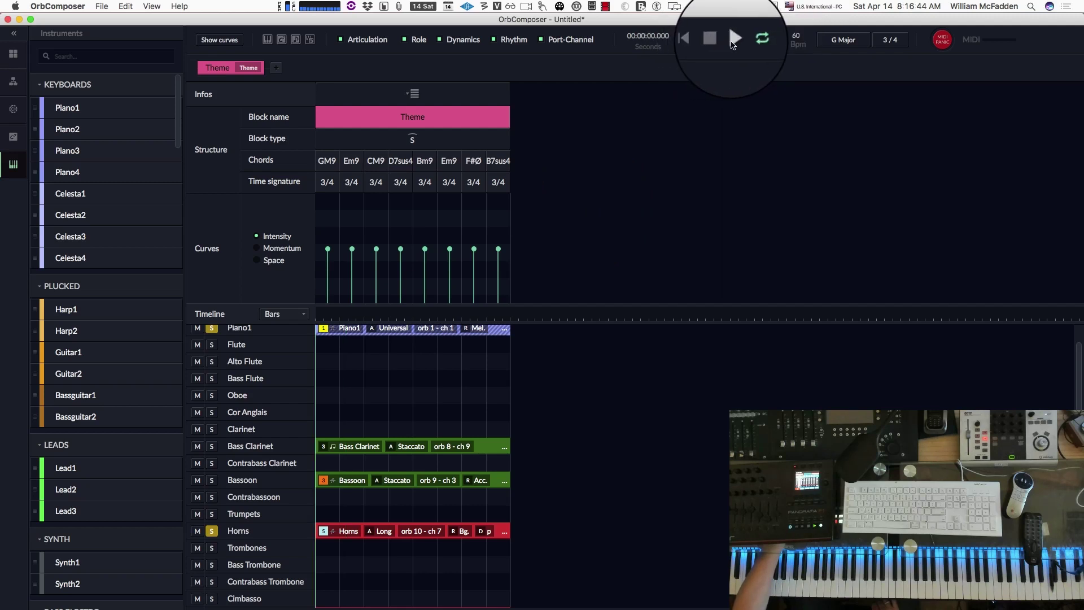
left_click(734, 39)
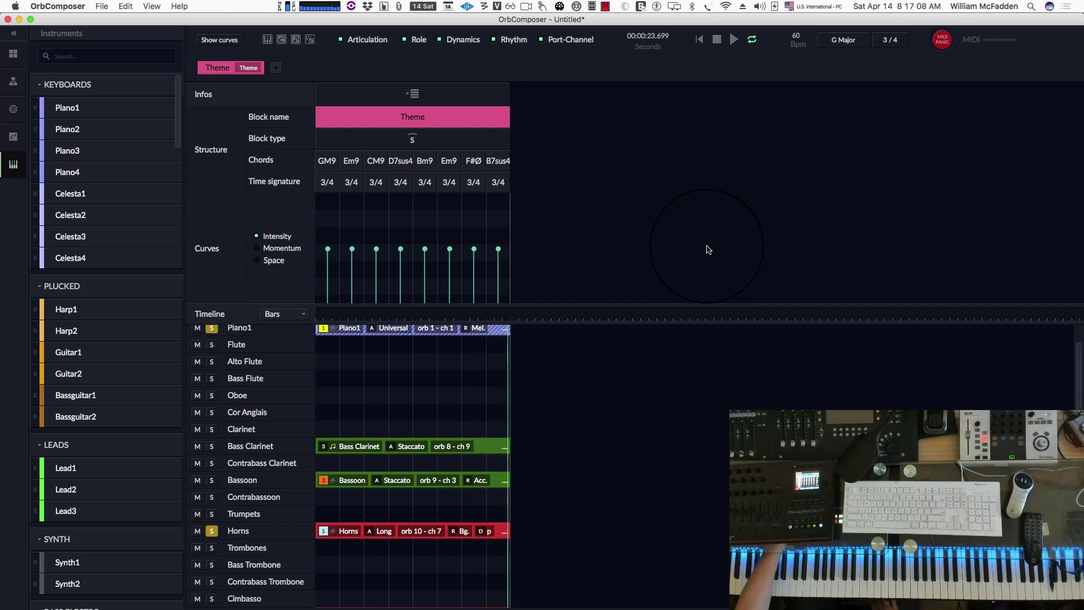
left_click(716, 41)
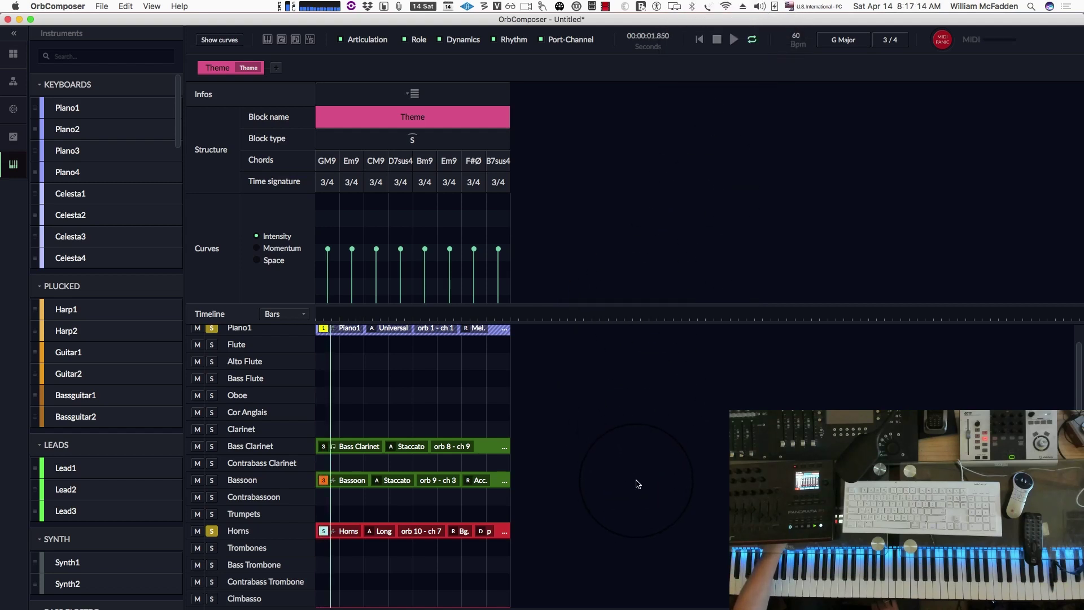
Step: Set the Horns clip's rhythm momentum and complexity both to Very Low, apply the settings and audition the result
double_click(350, 534)
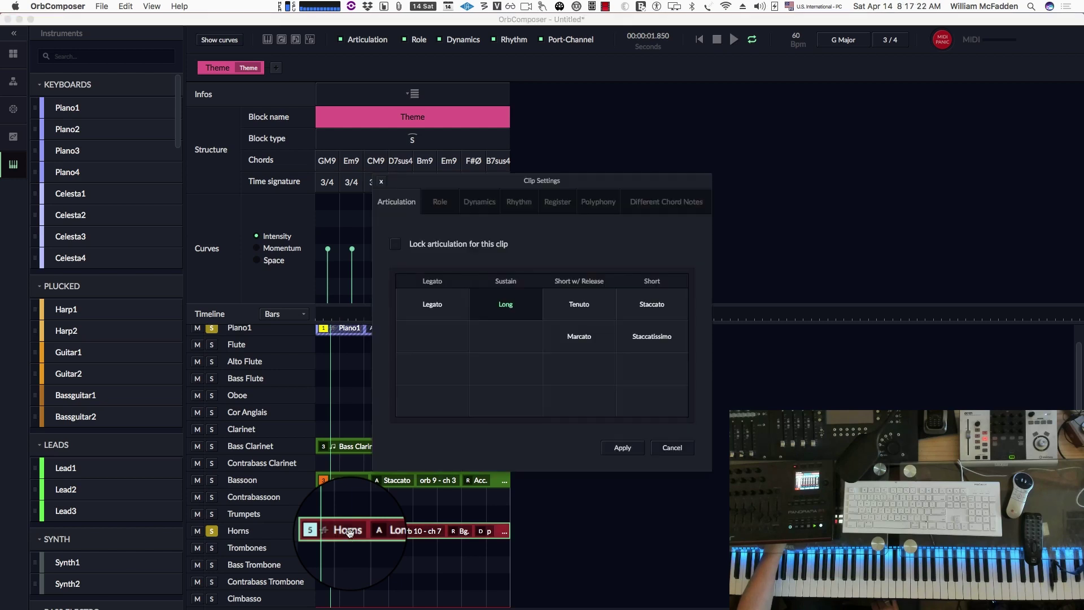
left_click(530, 206)
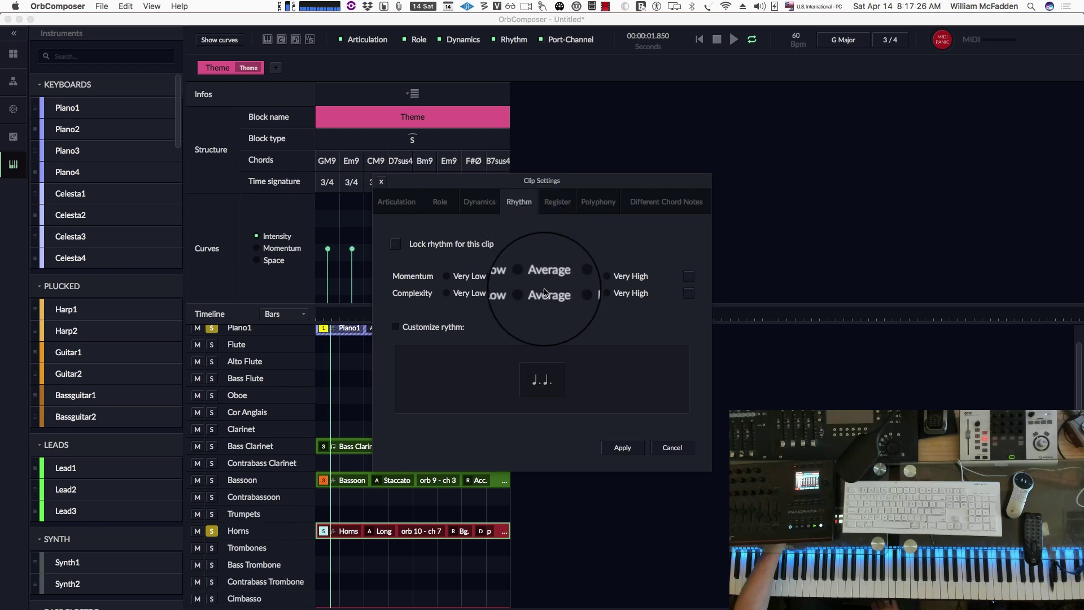
left_click(446, 293)
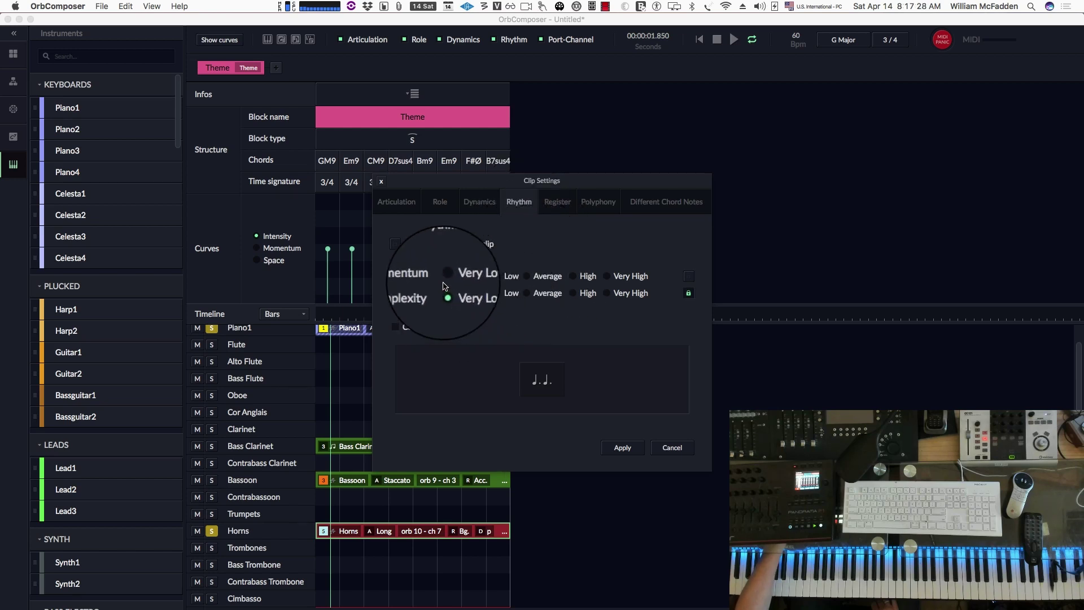
left_click(447, 276)
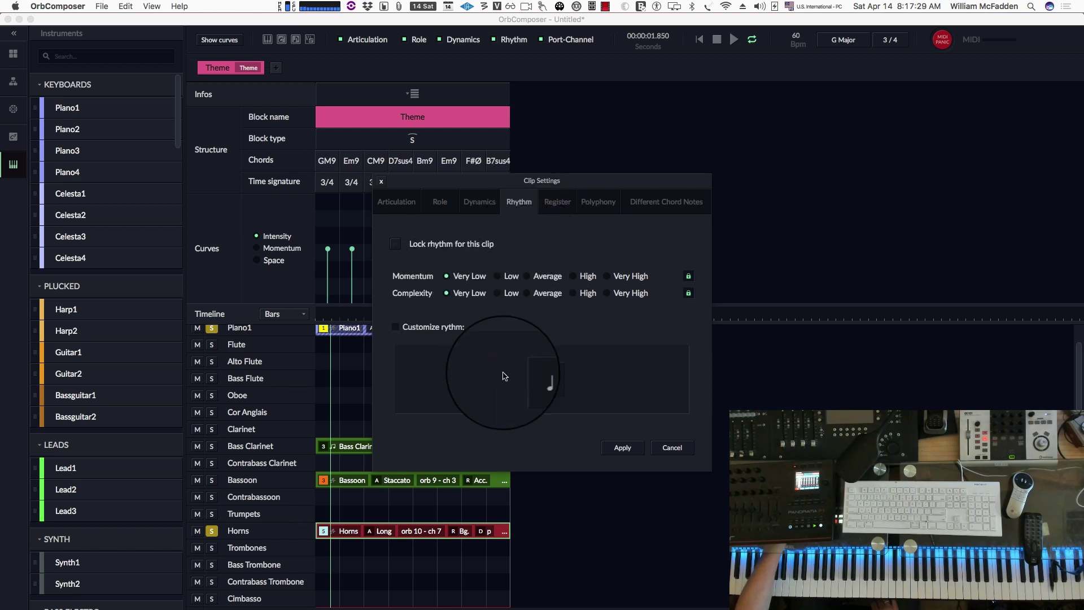
left_click(623, 447)
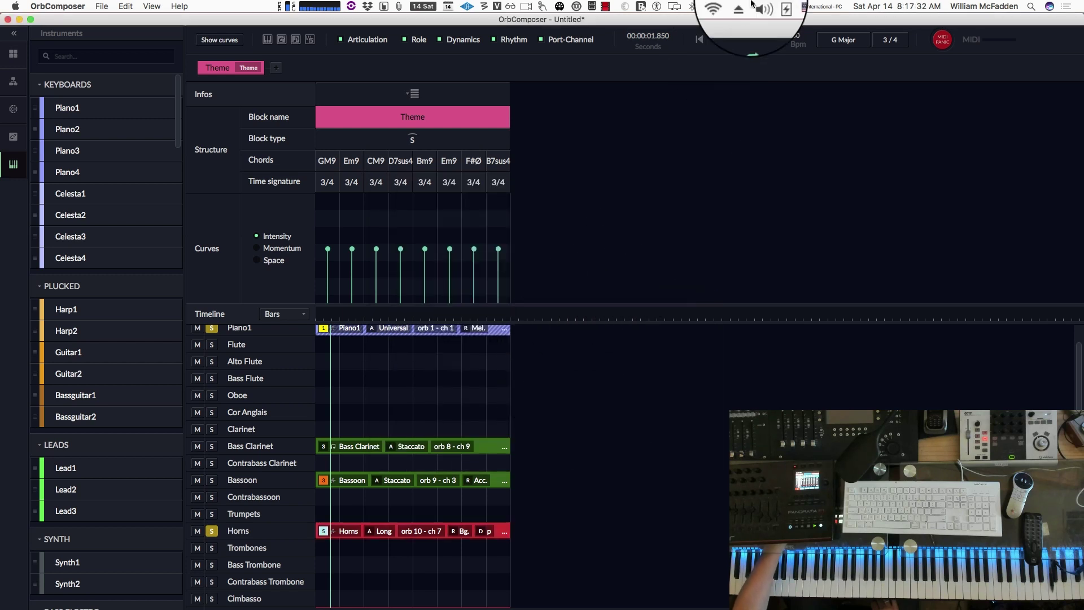
left_click(734, 39)
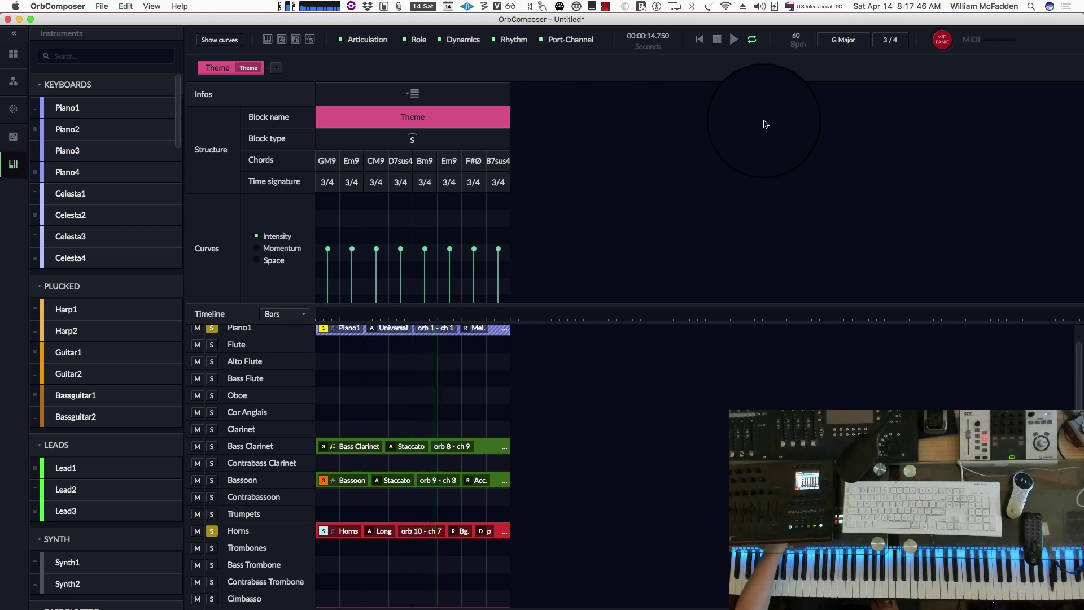
left_click(717, 41)
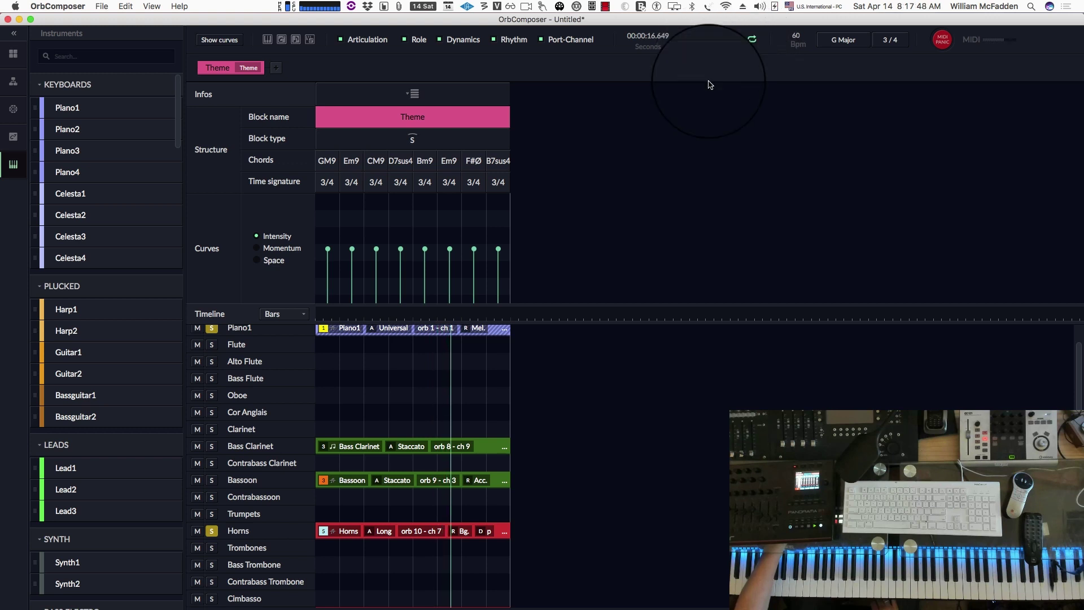
Step: Set the Horns clip's register to High, apply it and replay the Theme block from the start
left_click(347, 532)
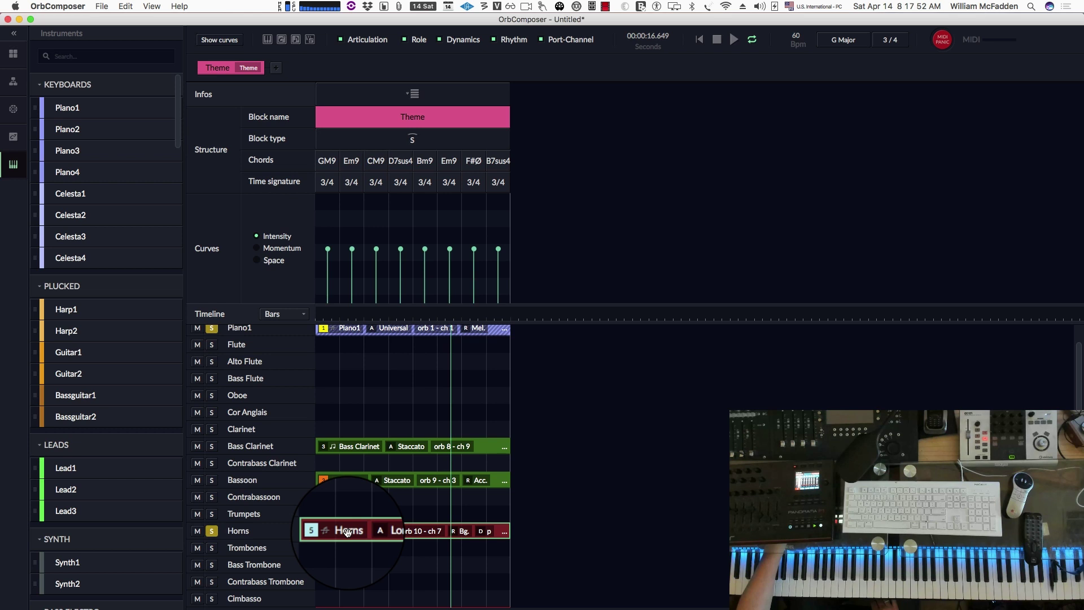
double_click(347, 531)
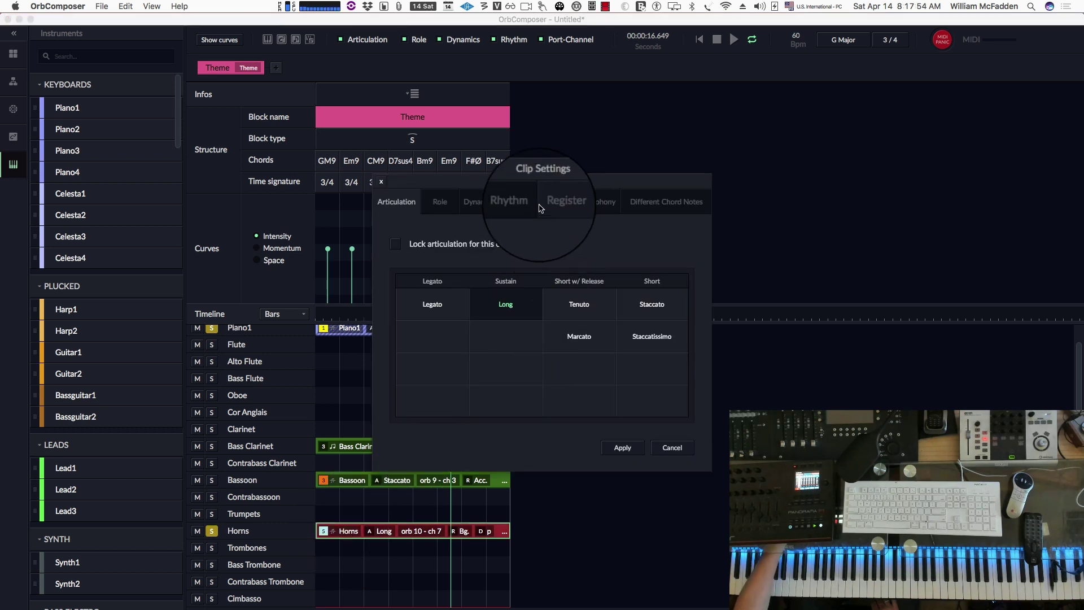
left_click(562, 202)
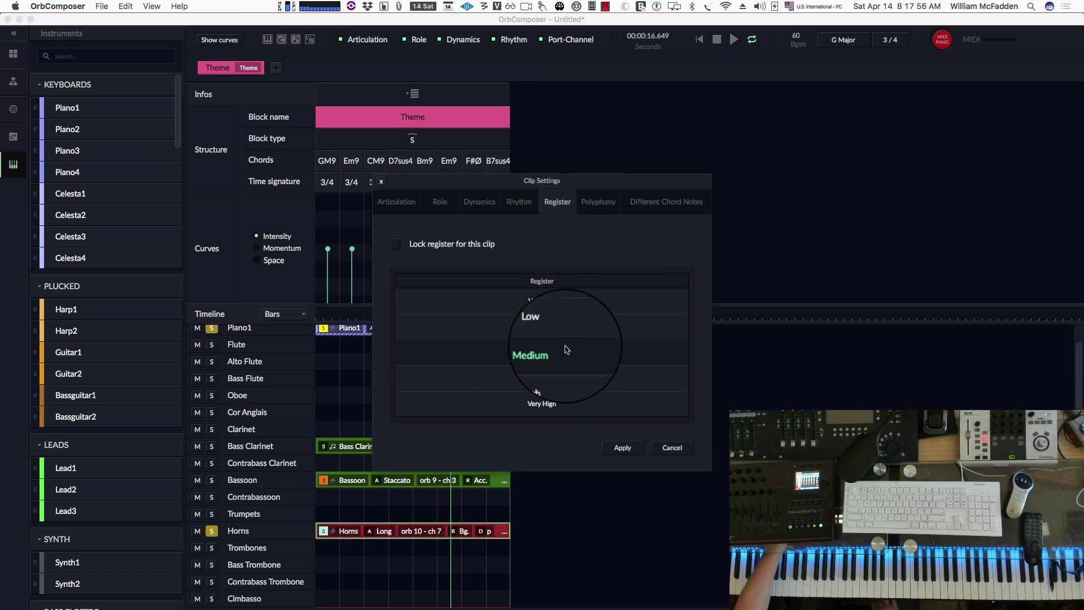
left_click(541, 377)
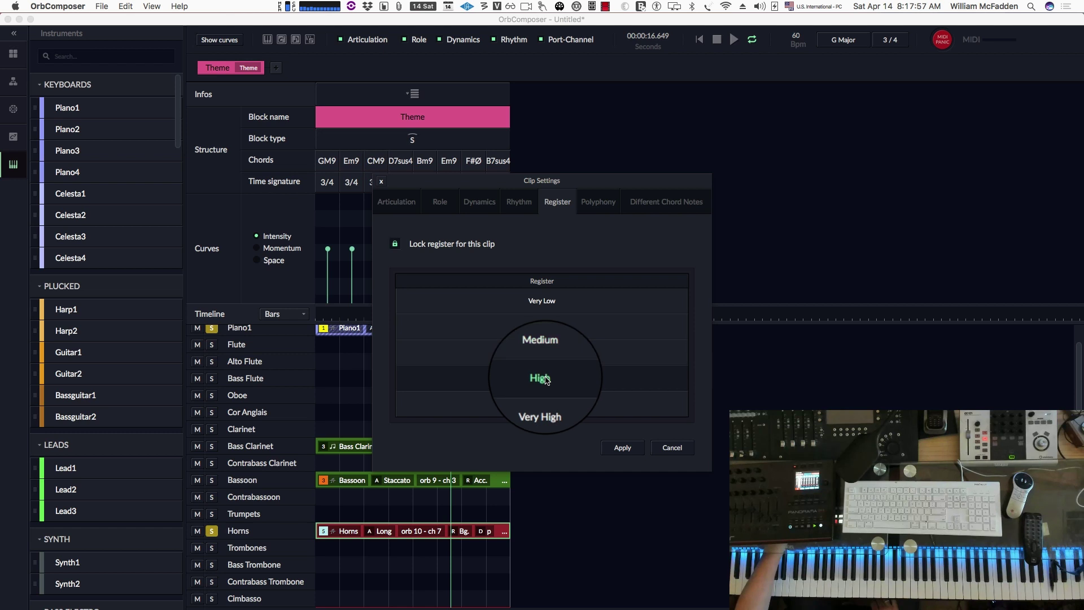
left_click(623, 448)
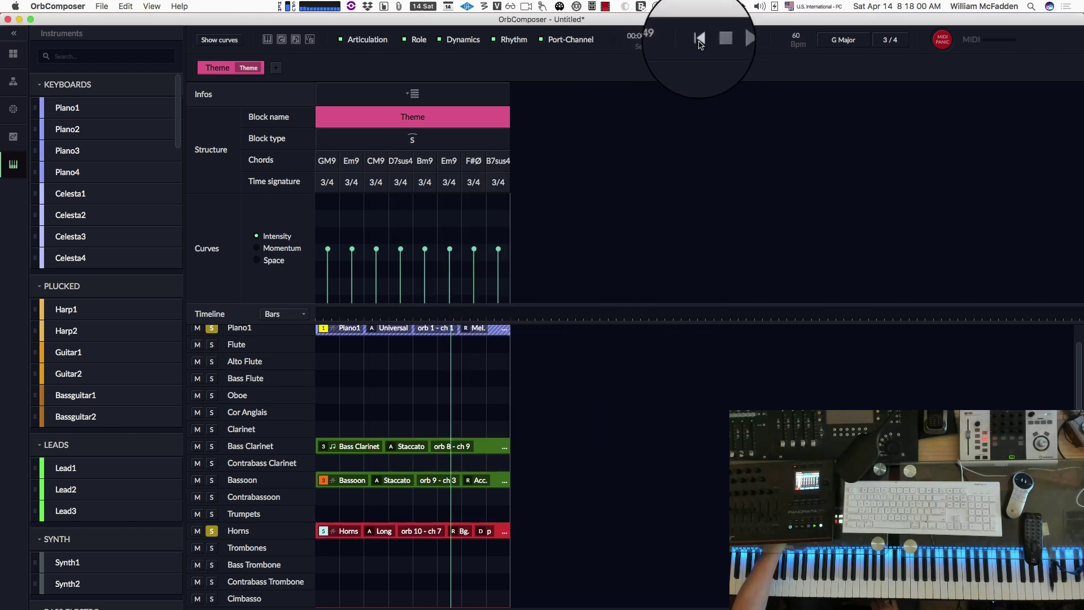
left_click(700, 39)
left_click(734, 39)
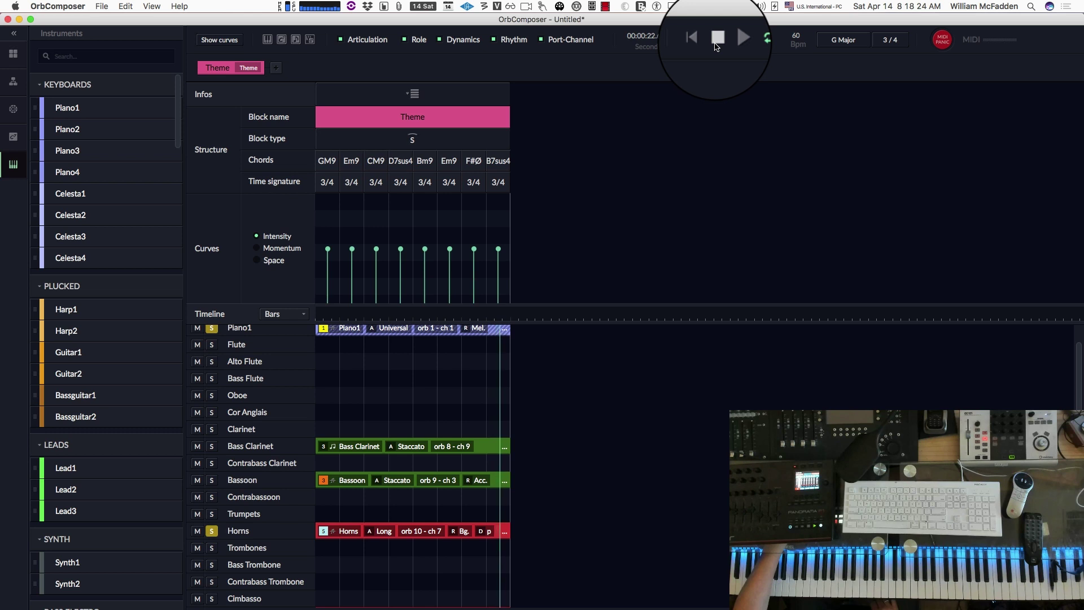
Step: Solo the Bassoon track alongside Piano1 and Horns and audition the Theme block from the start
left_click(716, 42)
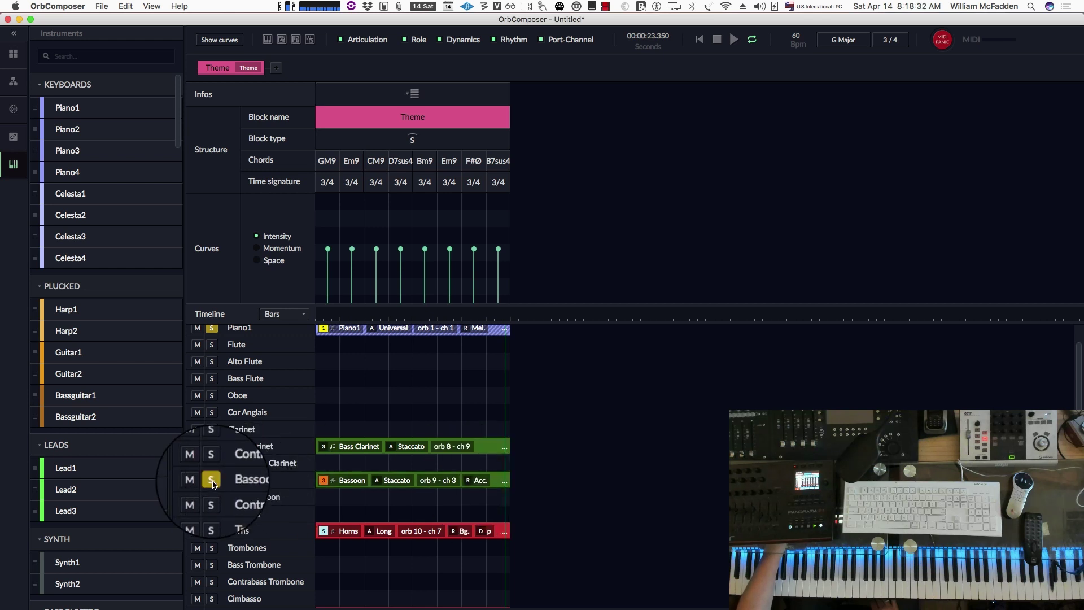
left_click(716, 40)
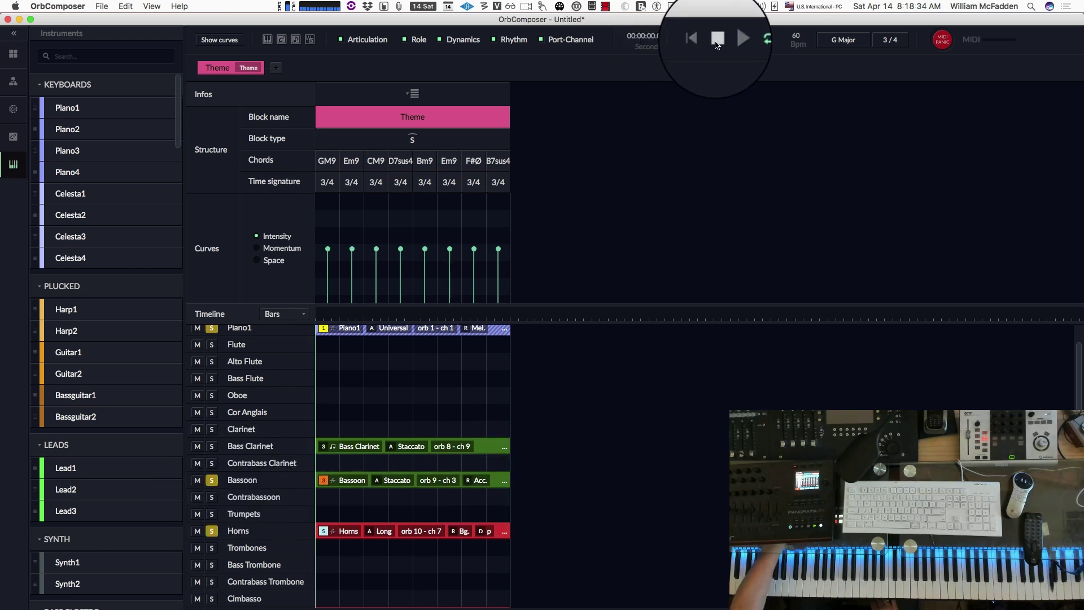
left_click(742, 38)
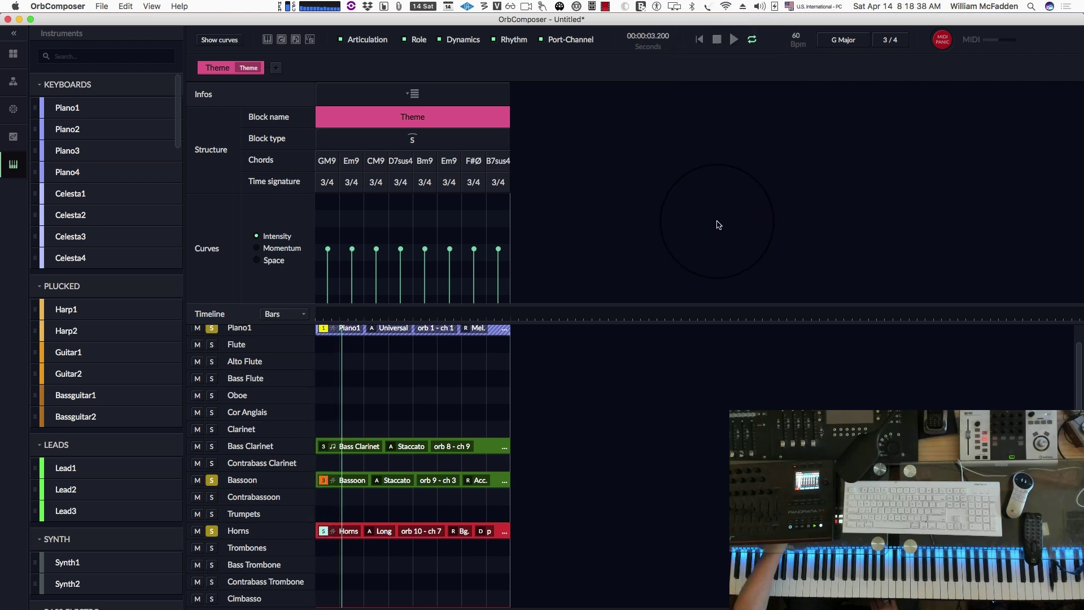
Step: Adjust the Bassoon clip's dynamics in its clip settings, apply the change and listen to the Theme block
double_click(352, 481)
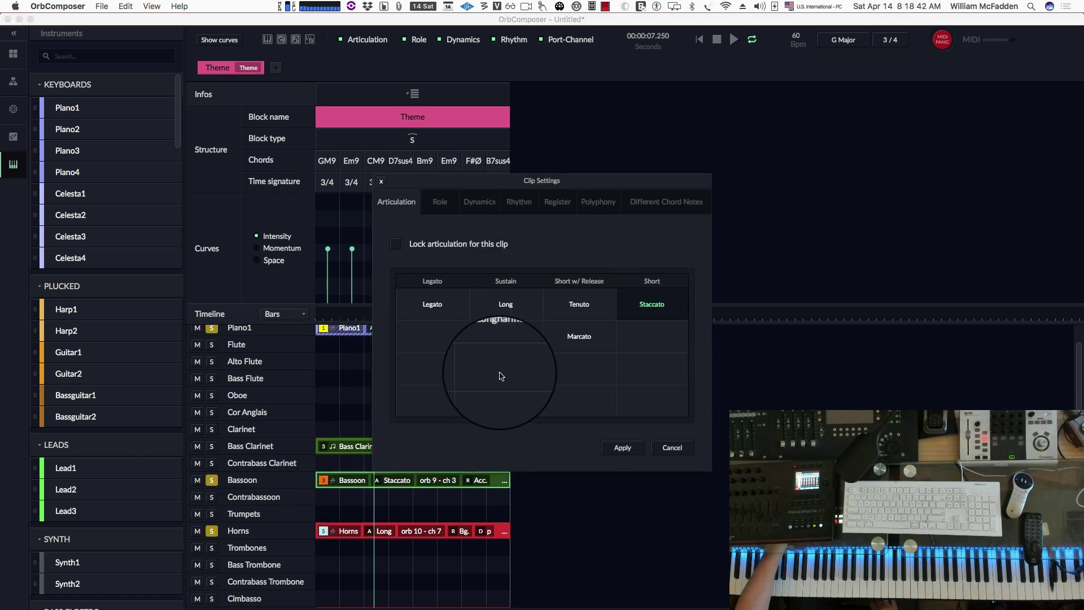
left_click(482, 208)
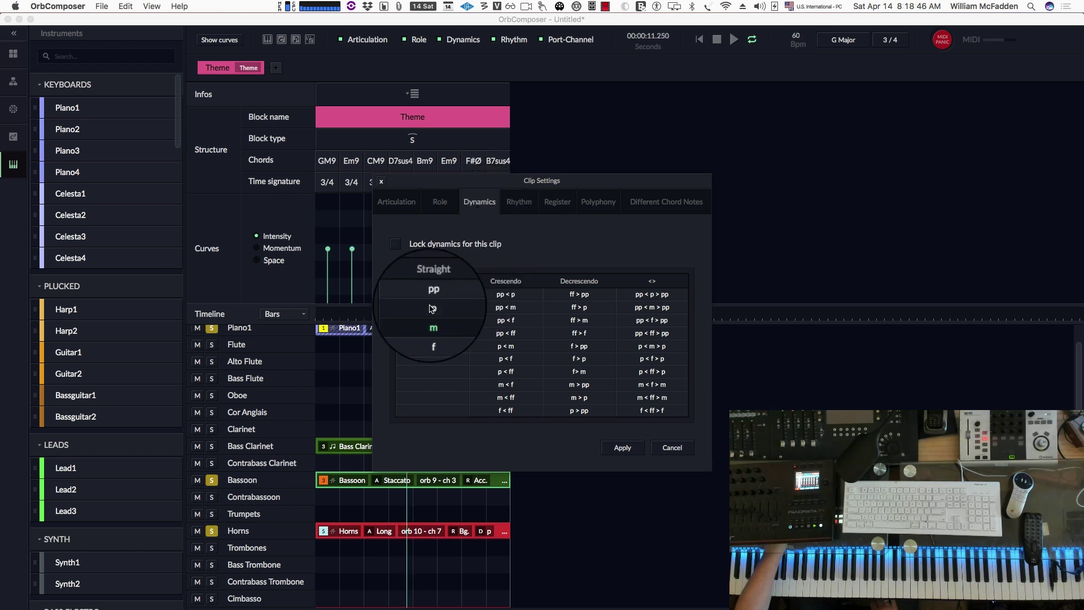
left_click(621, 447)
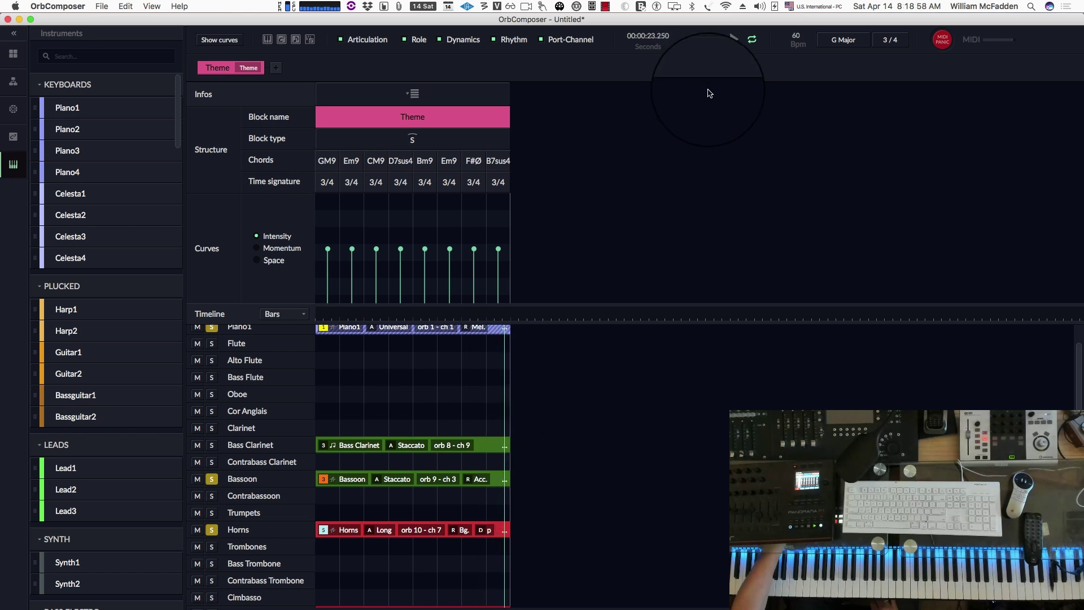
left_click(717, 41)
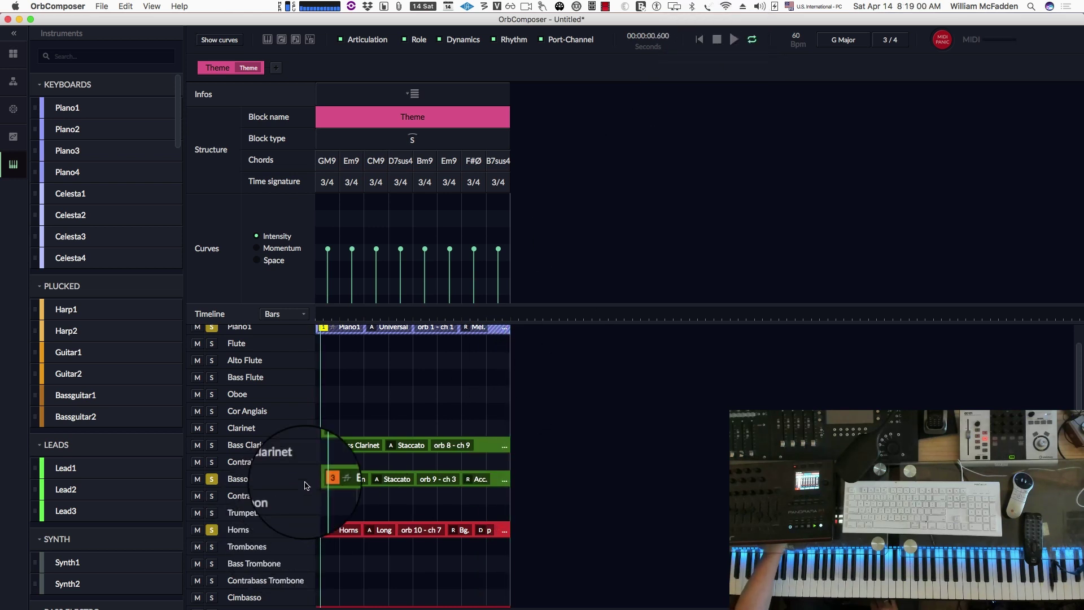
Step: Check the Bass Clarinet clip's role, solo its track and replay the Theme block from the start
double_click(341, 445)
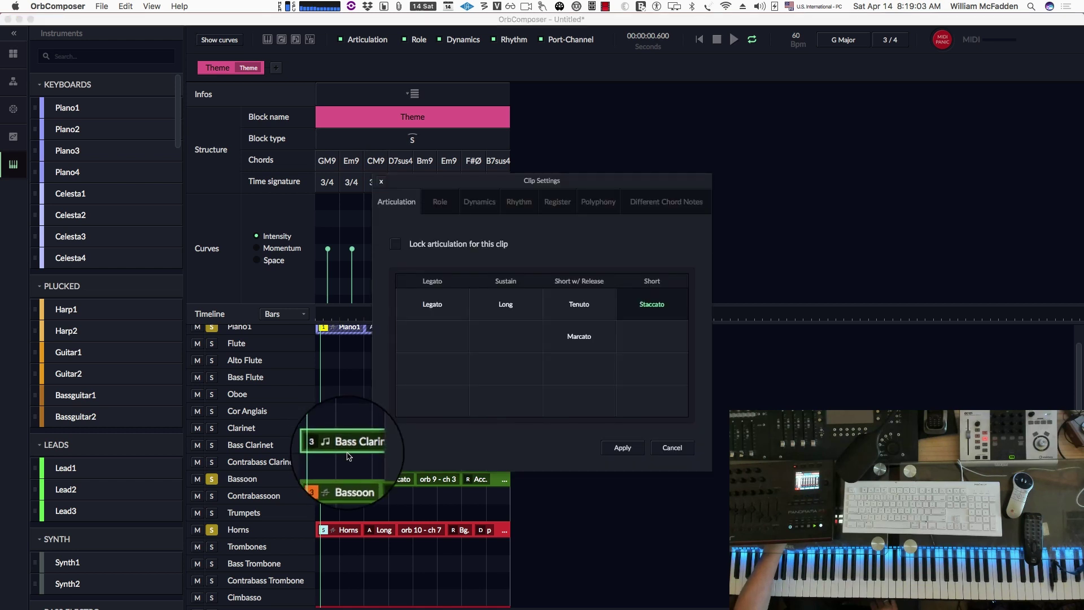
left_click(440, 202)
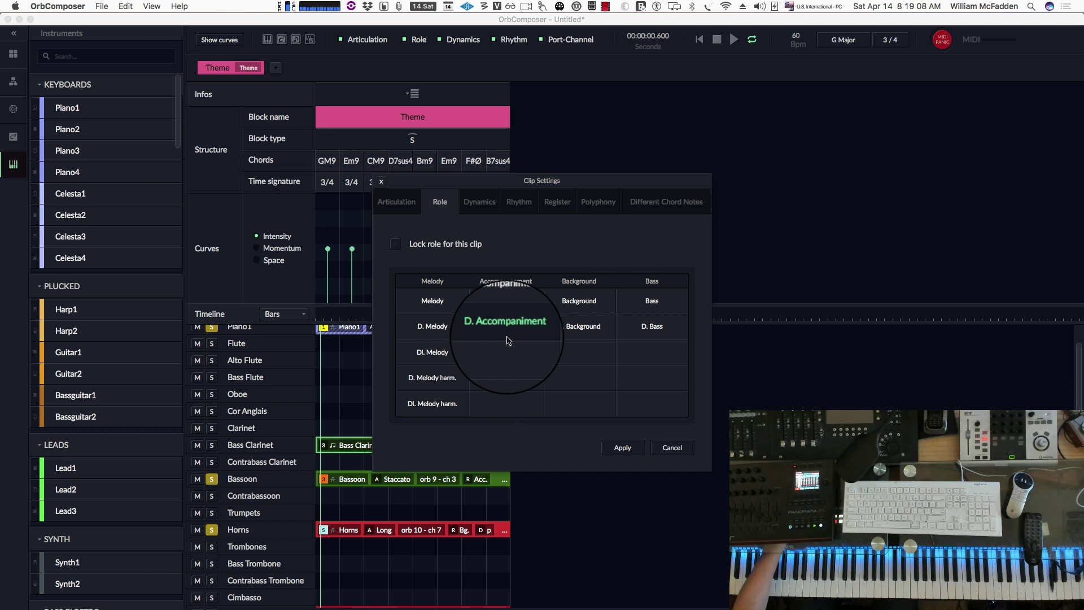
left_click(621, 447)
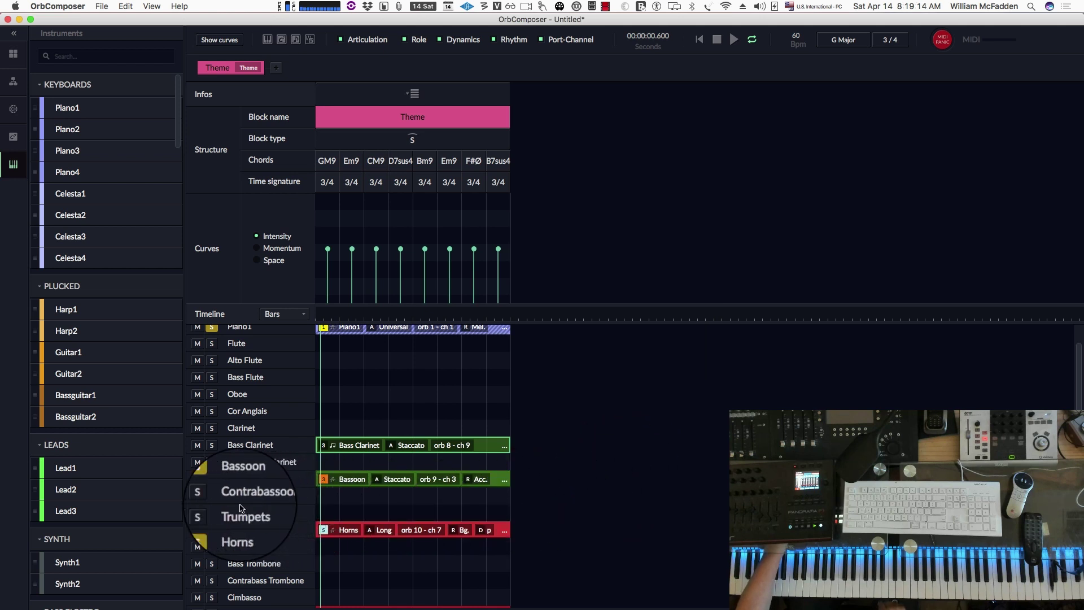
left_click(211, 445)
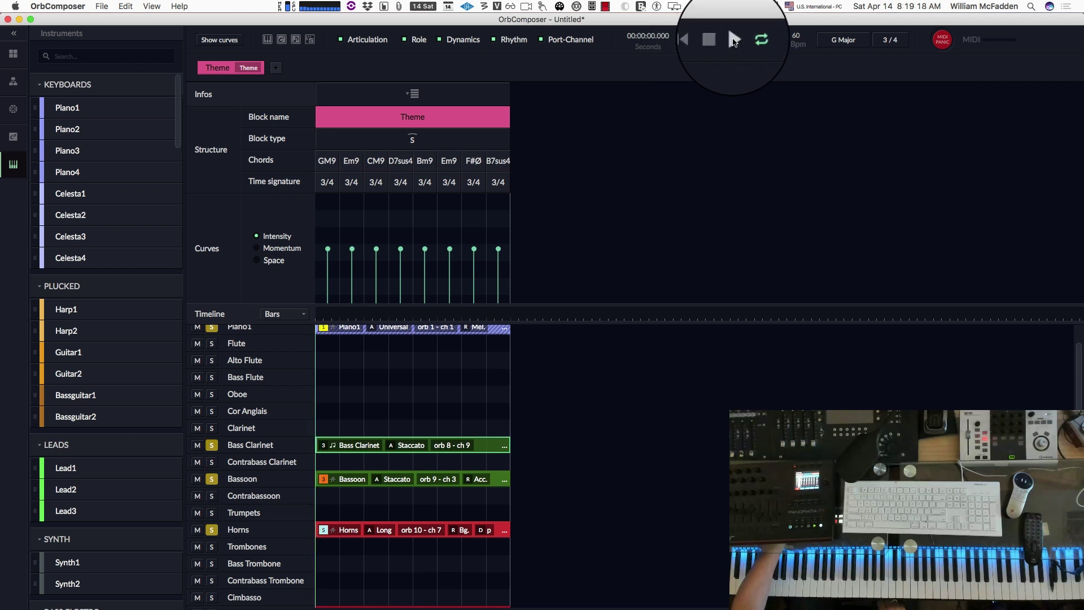
left_click(733, 39)
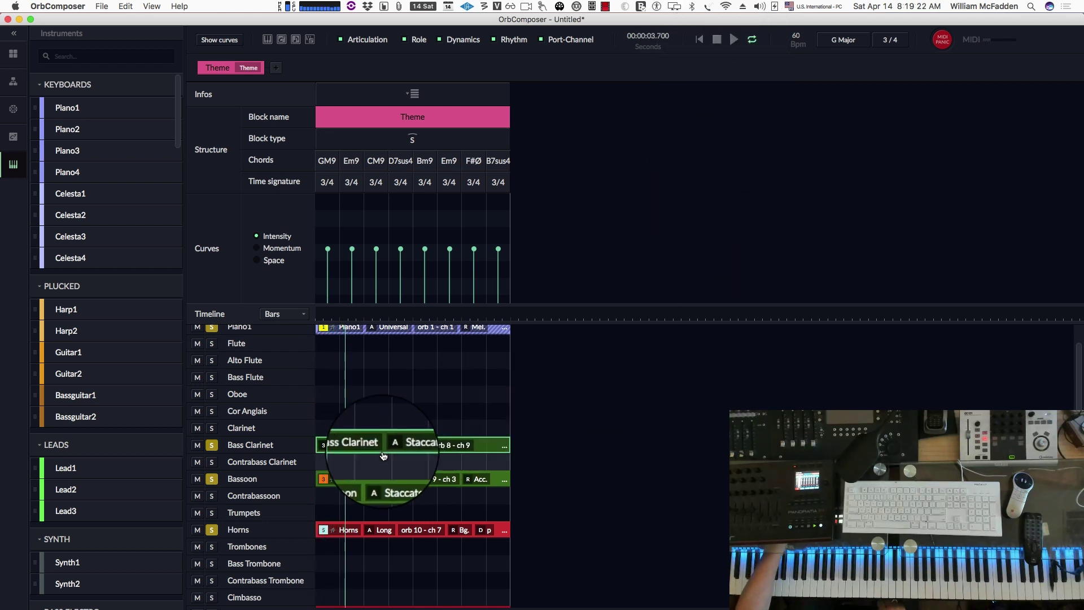
Step: Set the Bass Clarinet clip's dynamics to straight pp, apply it and audition the Theme block
double_click(346, 447)
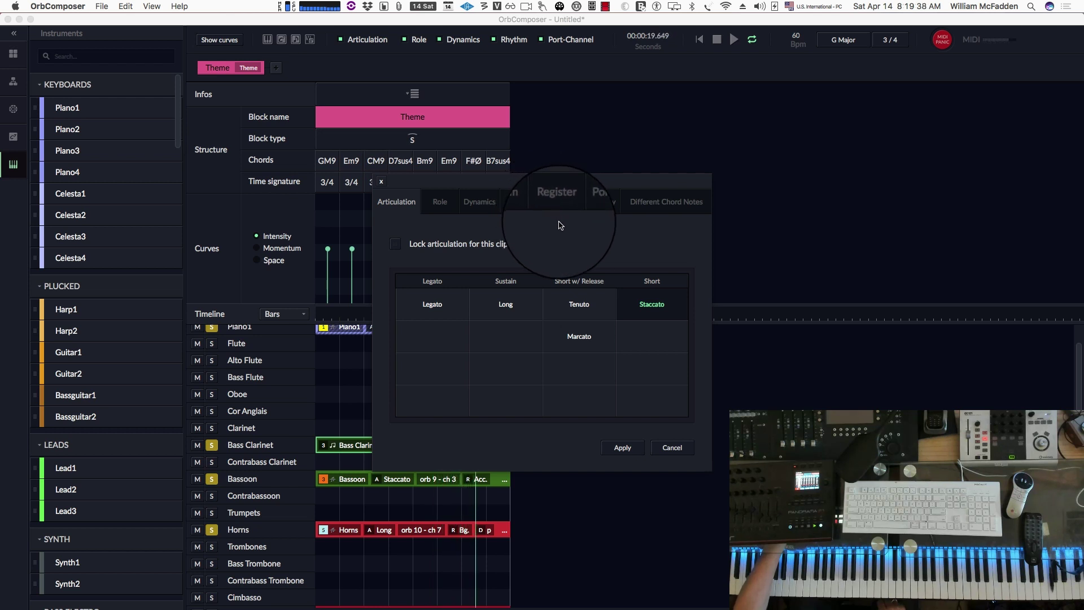
left_click(479, 202)
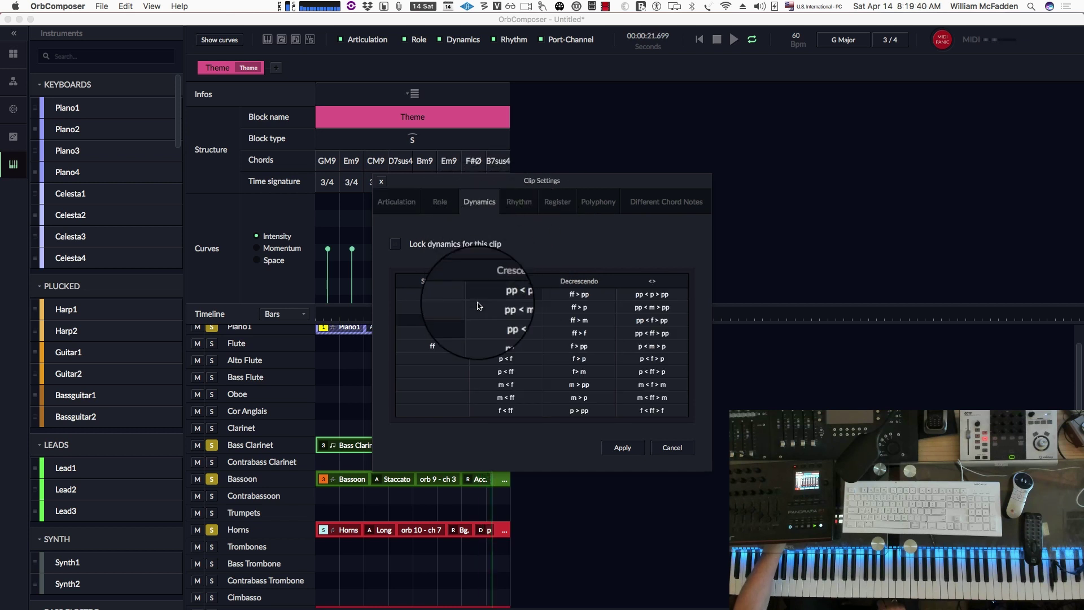
left_click(432, 295)
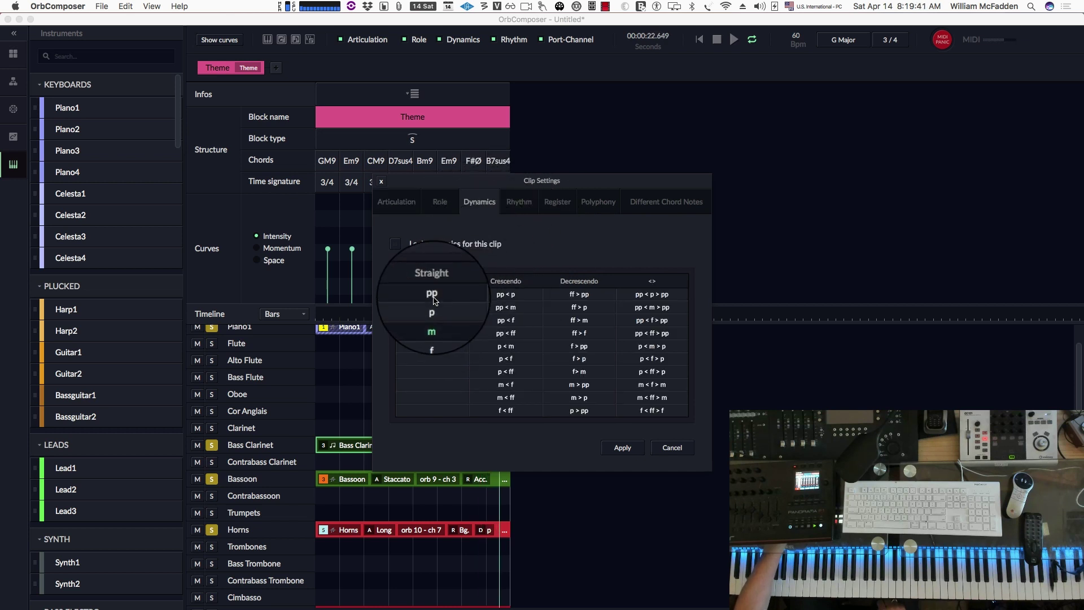
left_click(625, 449)
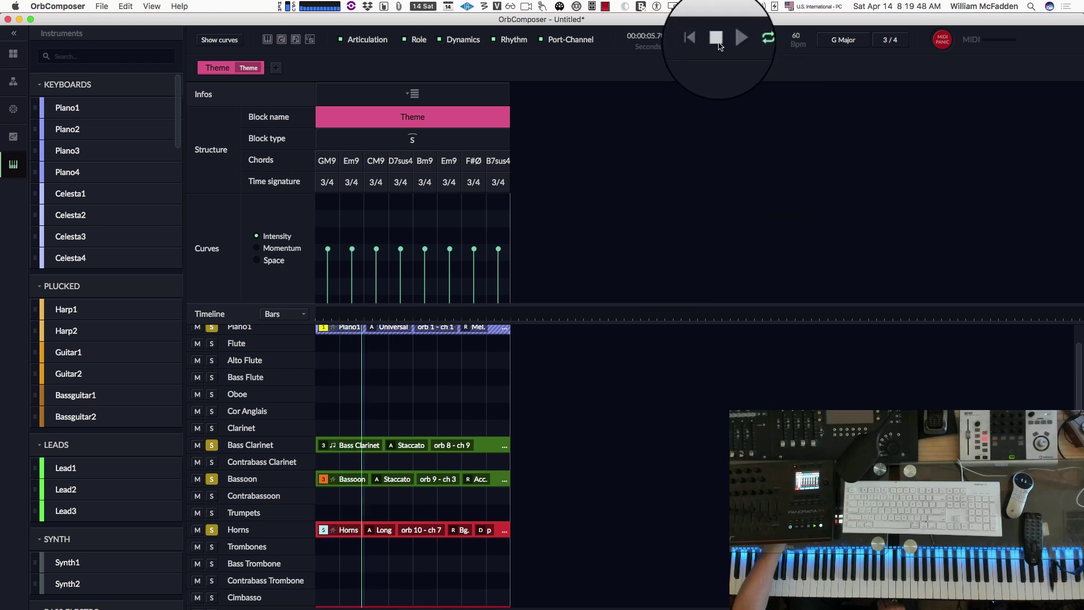
left_click(717, 41)
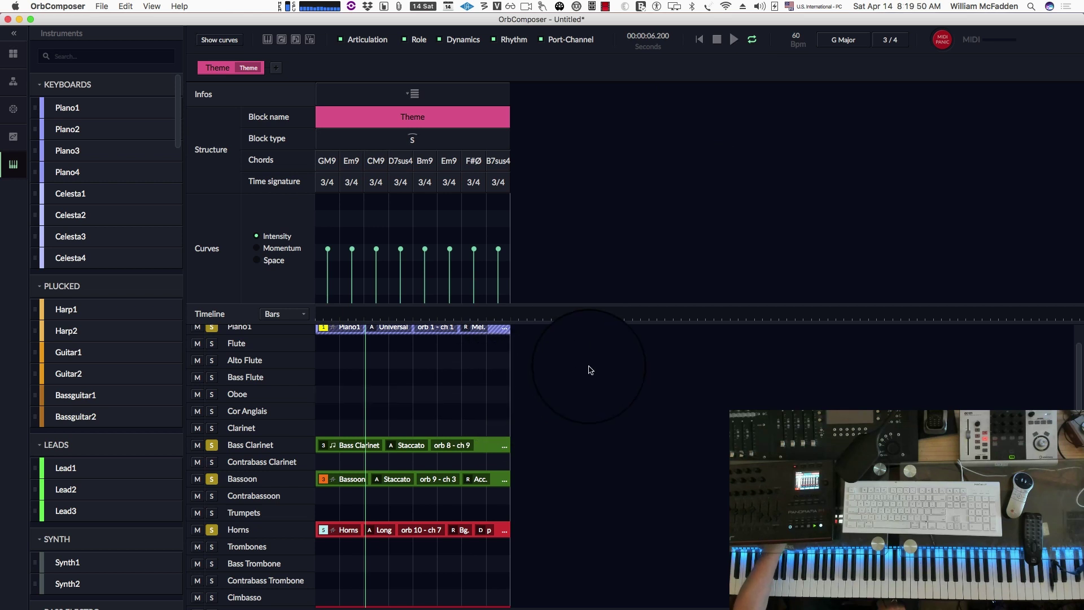
Step: Solo the Celli and Double Bass tracks as well and replay the Theme block from the start
scroll(437, 454, "down", 1)
scroll(437, 454, "down", 5)
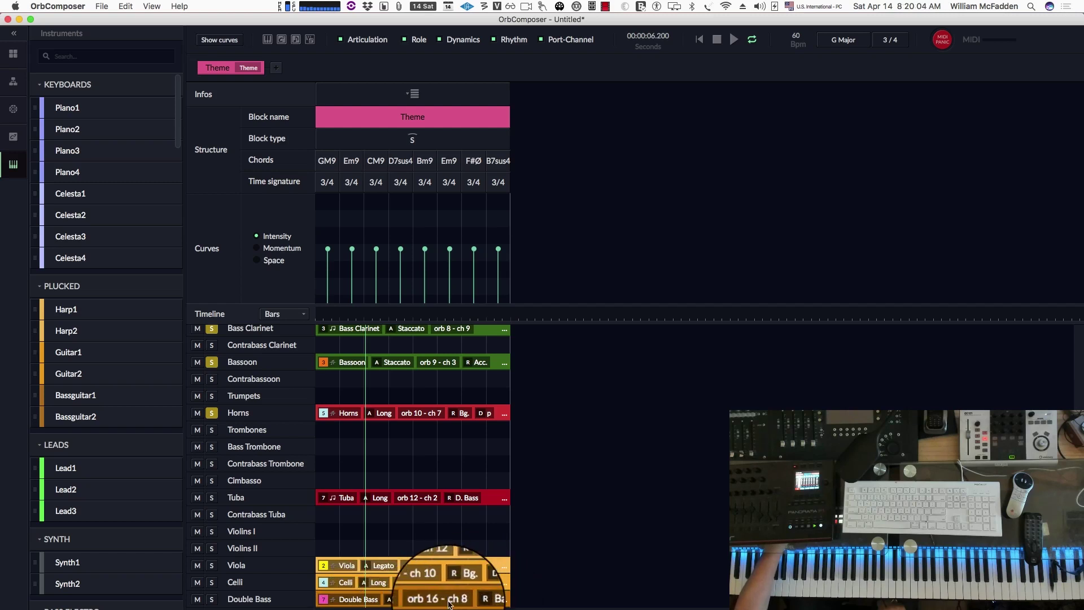
left_click(212, 583)
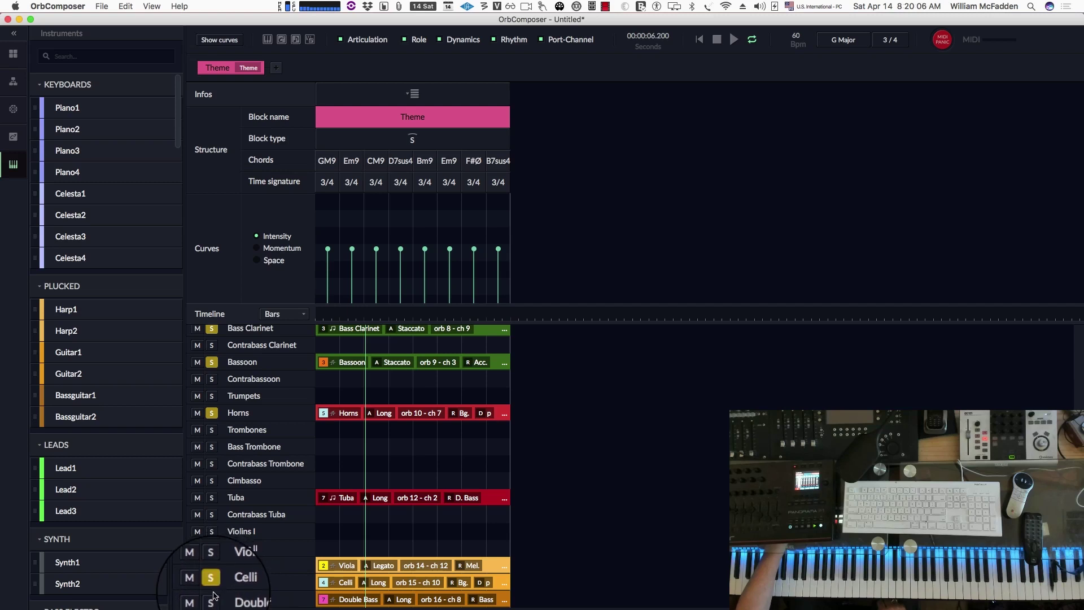
left_click(212, 599)
left_click(699, 39)
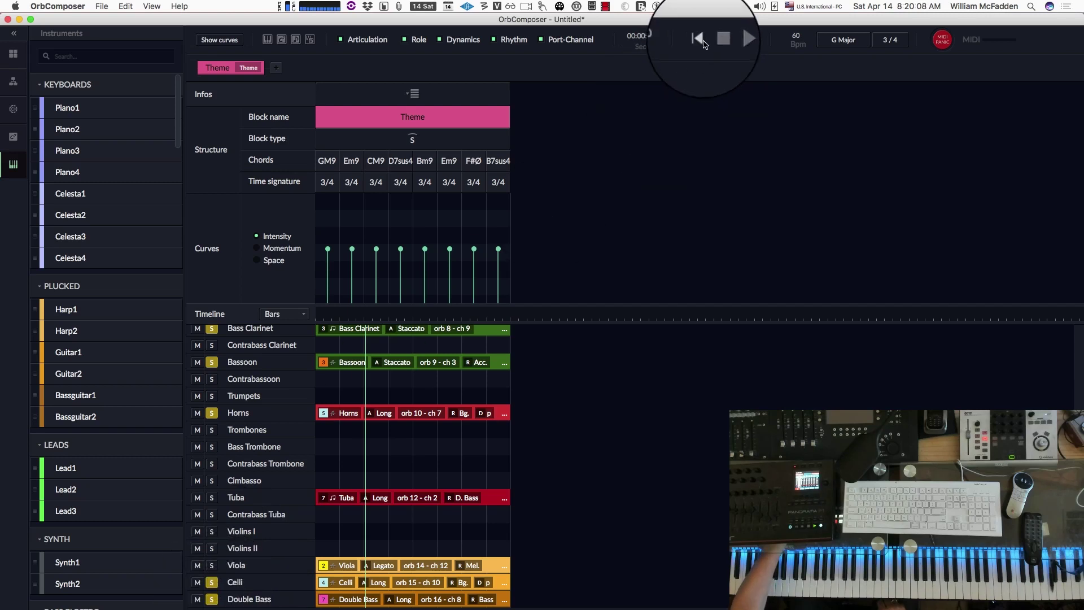
left_click(738, 39)
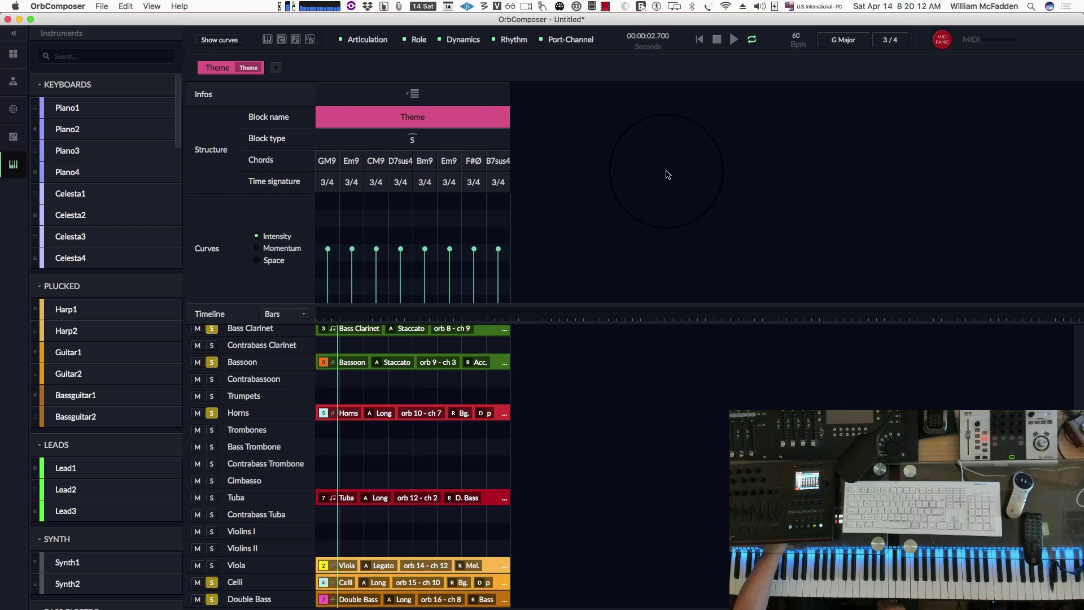
Step: Set the Piano1 melody clip's dynamics to straight f and apply the change
scroll(459, 333, "up", 4)
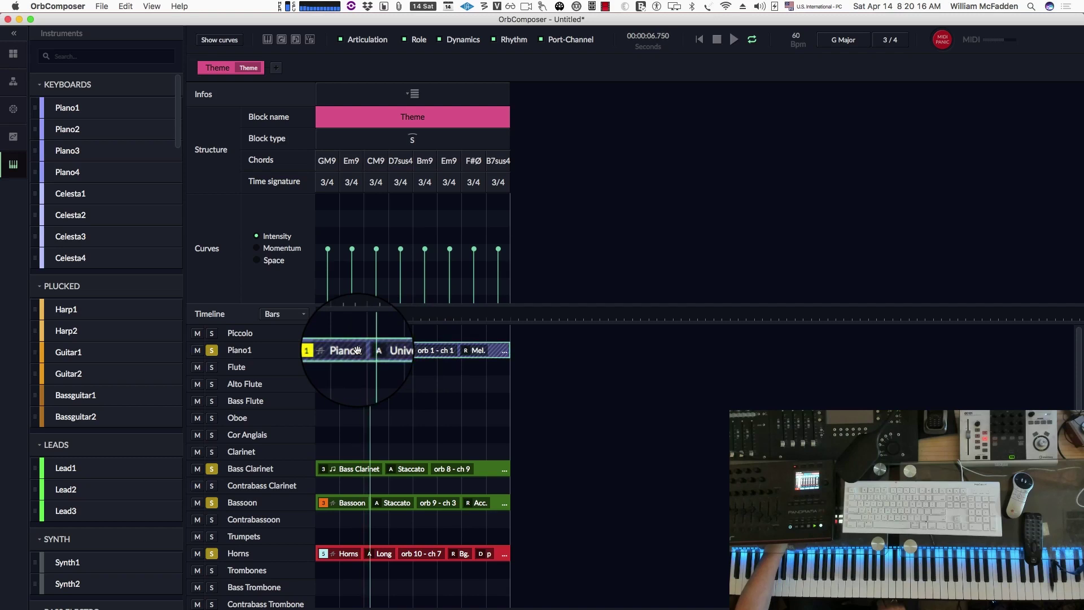
double_click(357, 350)
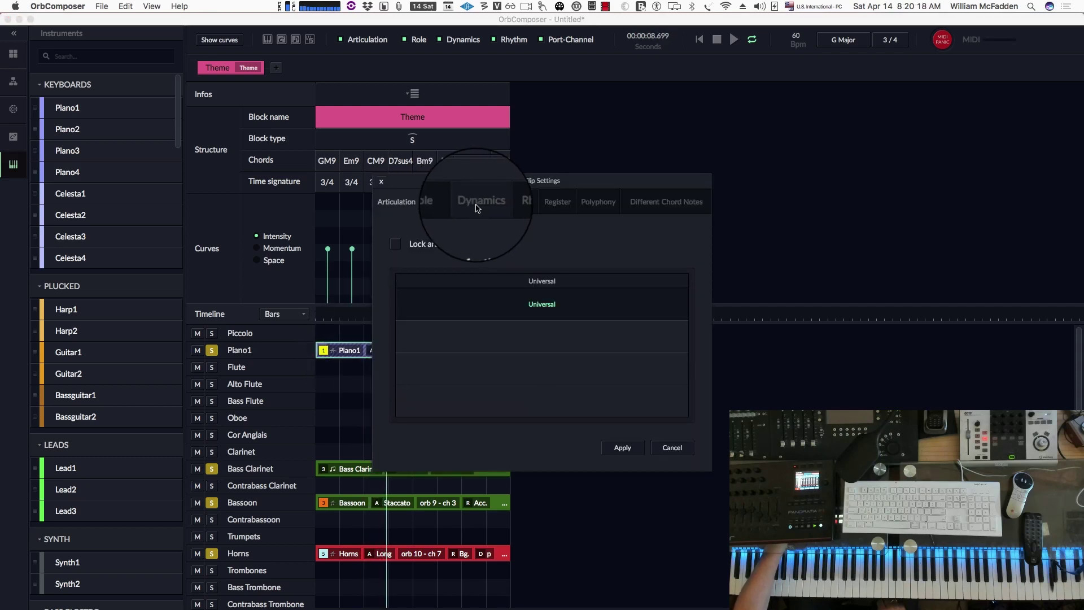
left_click(479, 208)
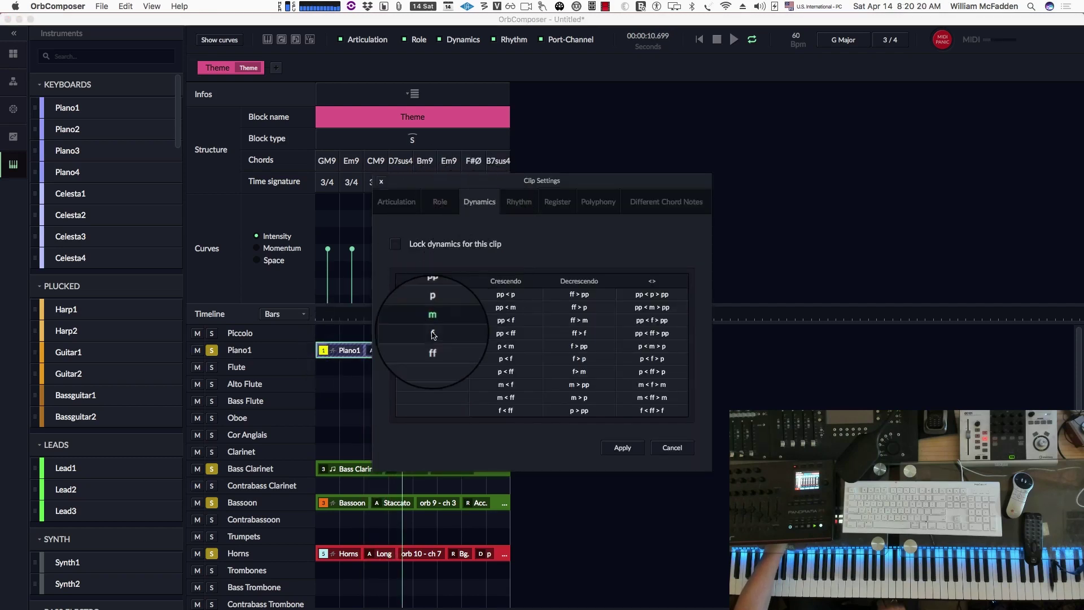
left_click(432, 333)
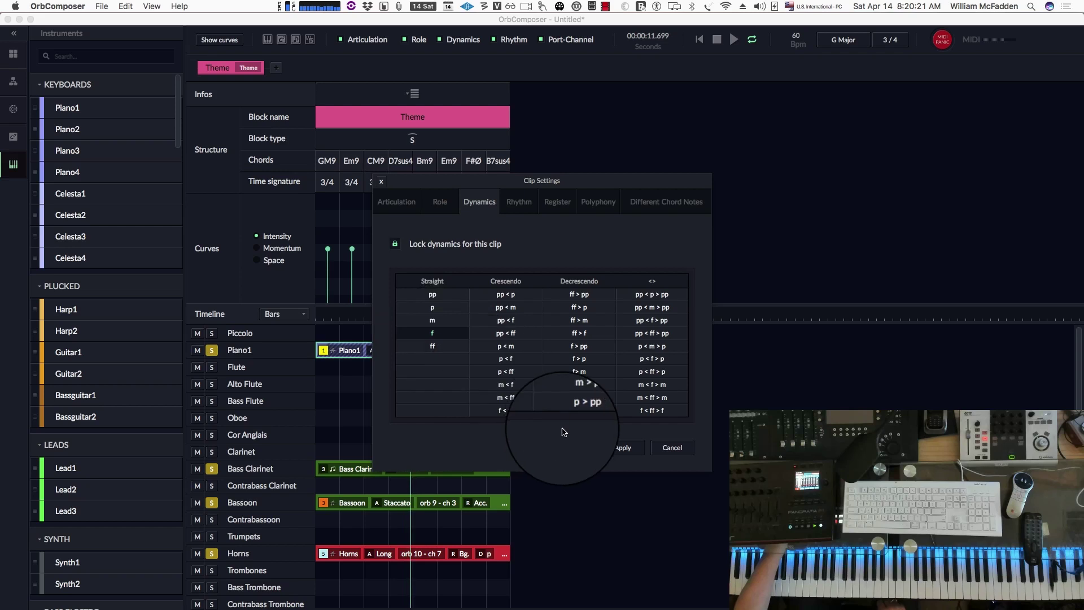
left_click(631, 449)
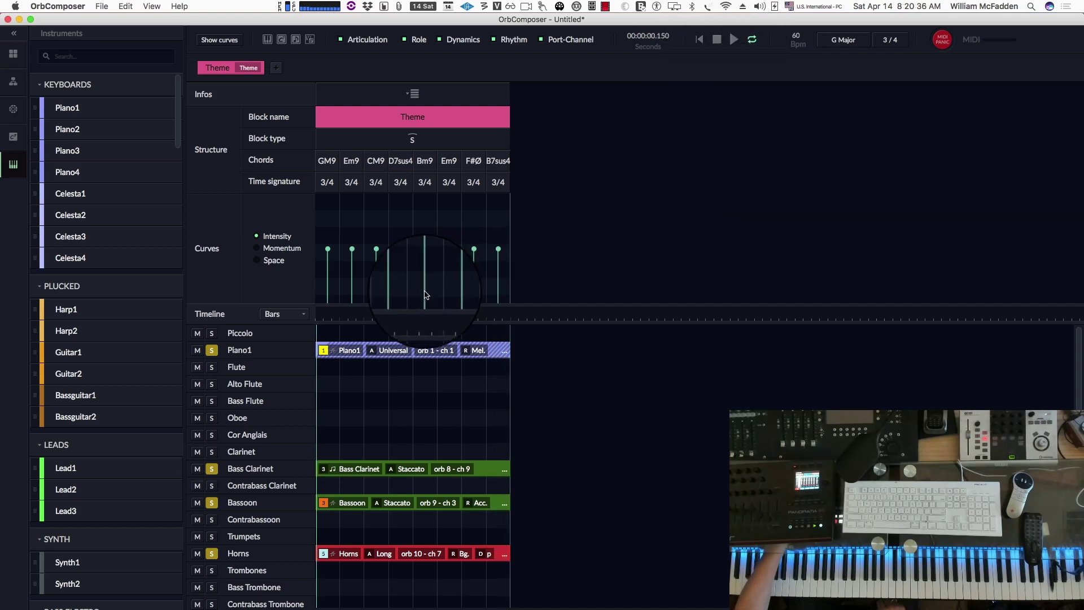
Step: Add the Viola track to the soloed instruments and replay the Theme block from the start
scroll(429, 350, "down", 3)
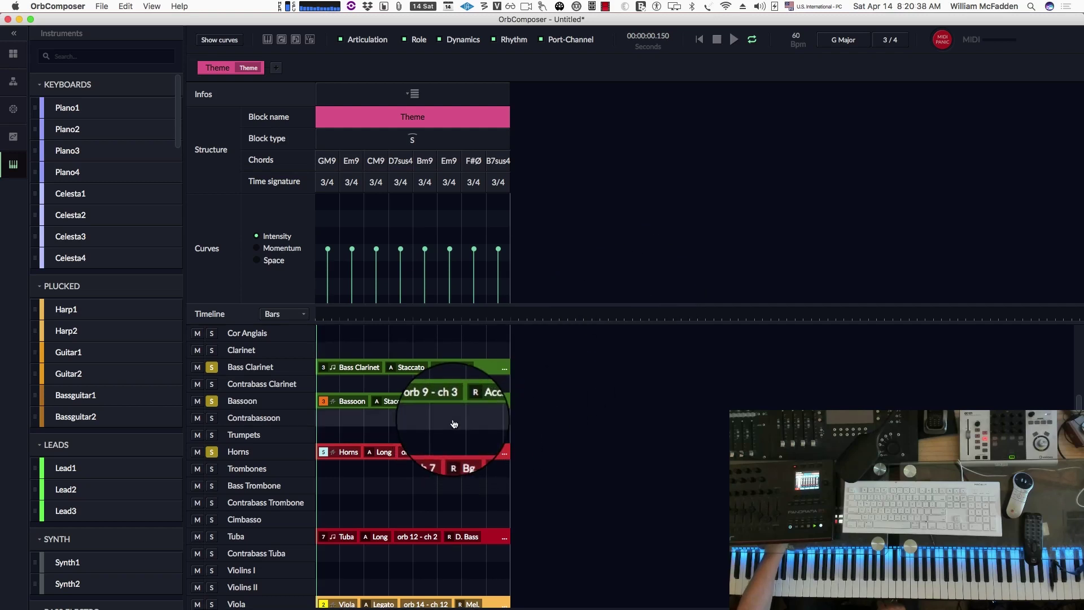
scroll(457, 418, "down", 1)
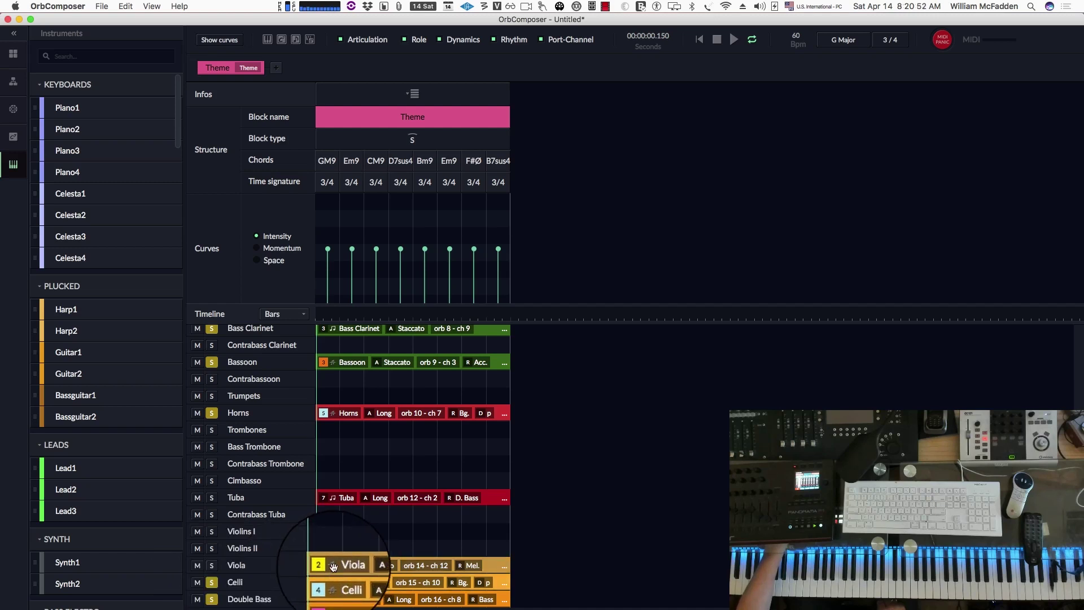
scroll(379, 497, "up", 5)
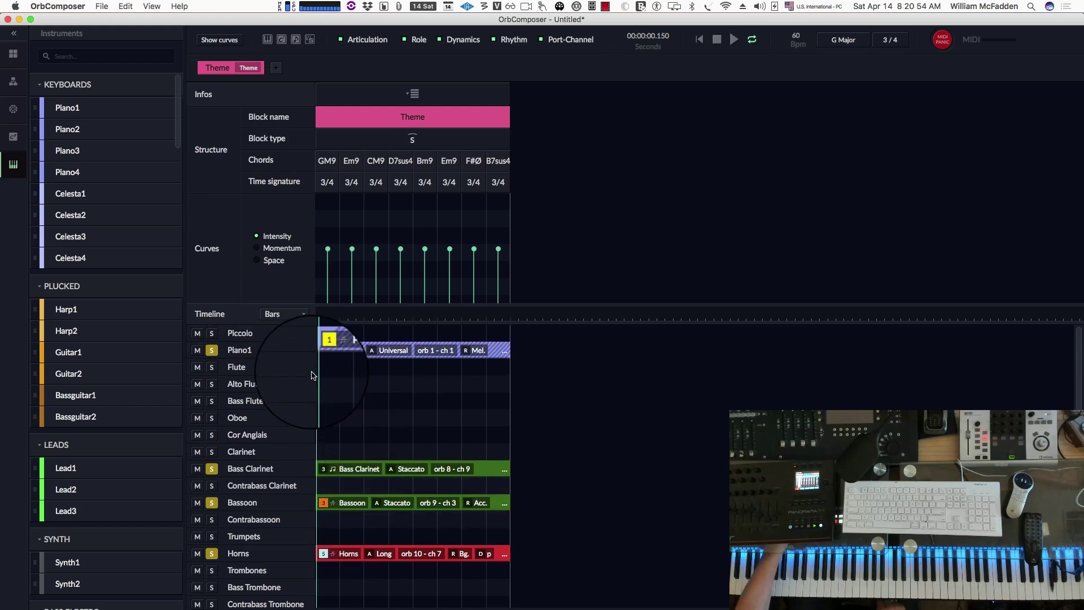
scroll(356, 495, "down", 5)
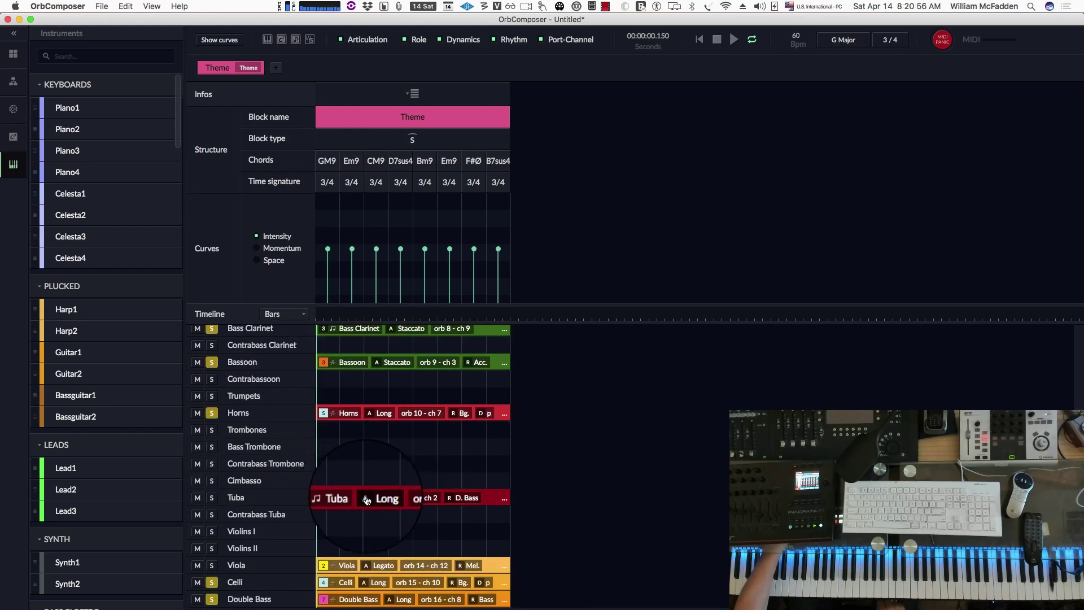
left_click(212, 566)
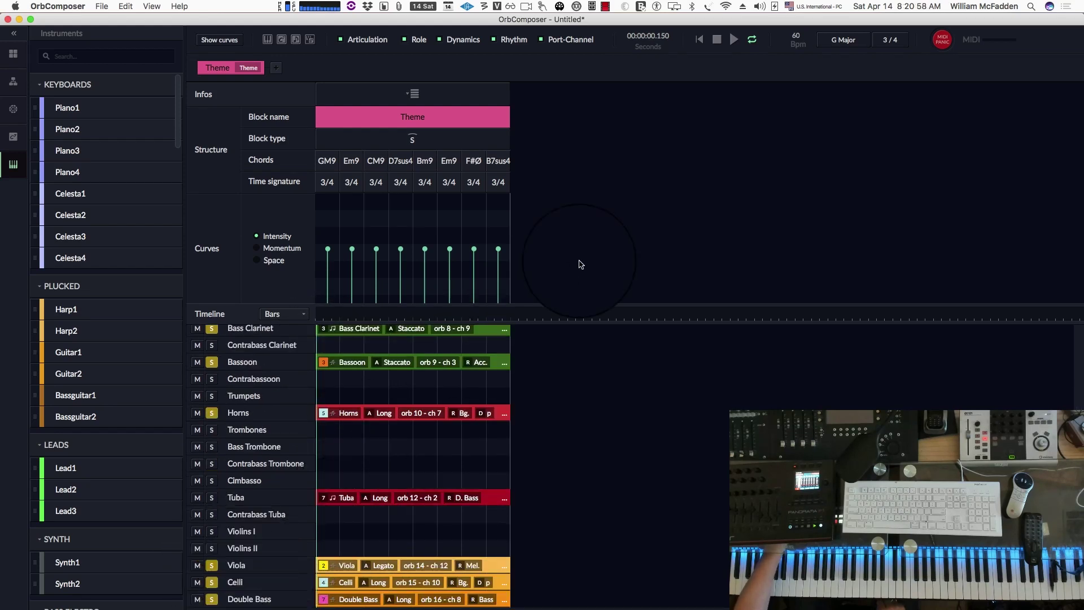
left_click(699, 40)
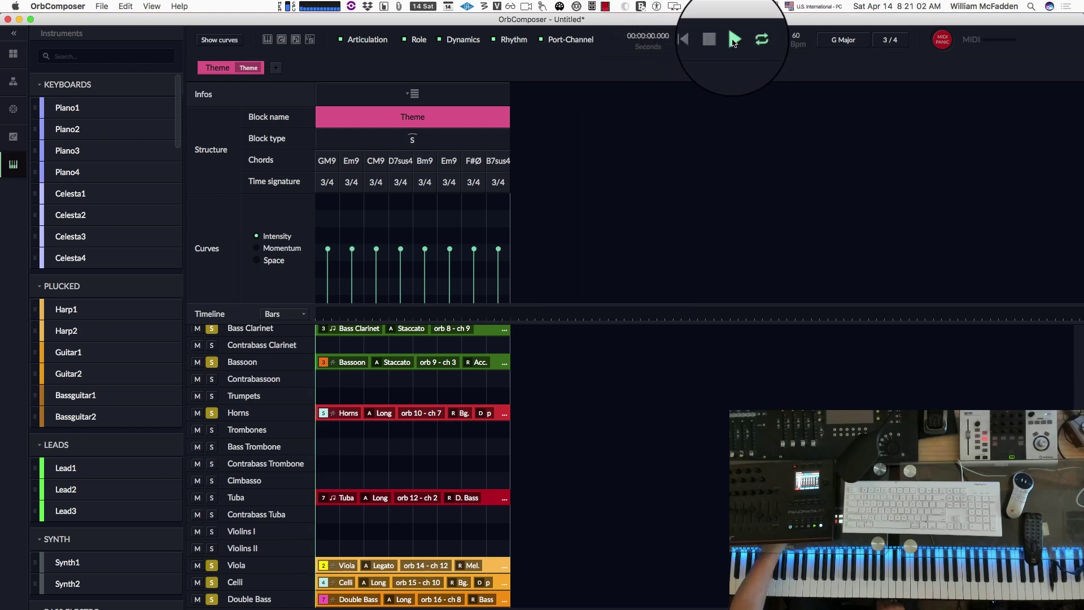
left_click(733, 39)
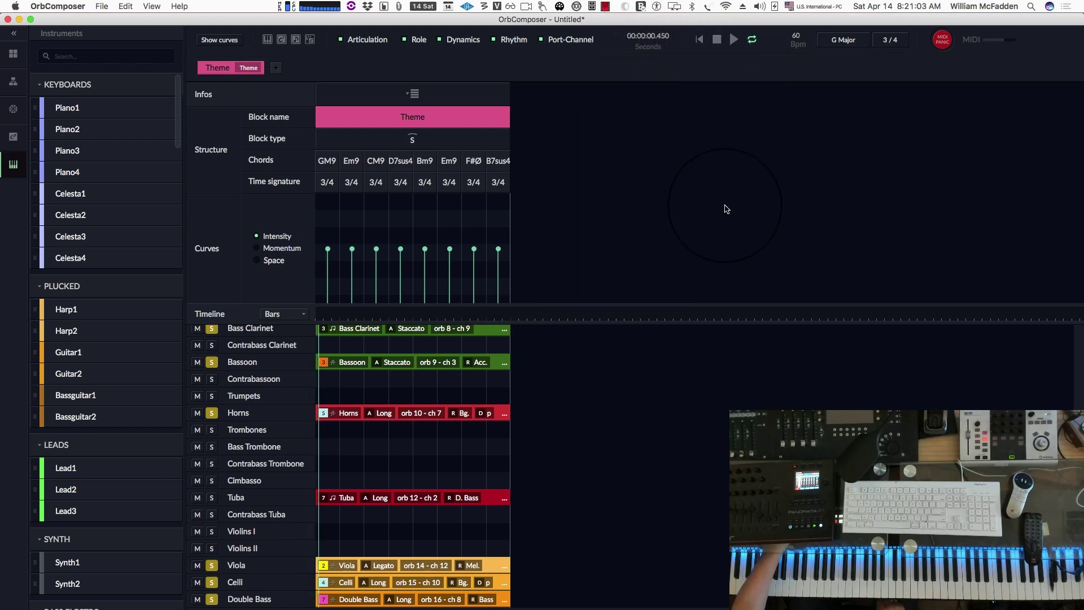
Step: Set the Viola clip's dynamics to straight p and apply the change
double_click(344, 567)
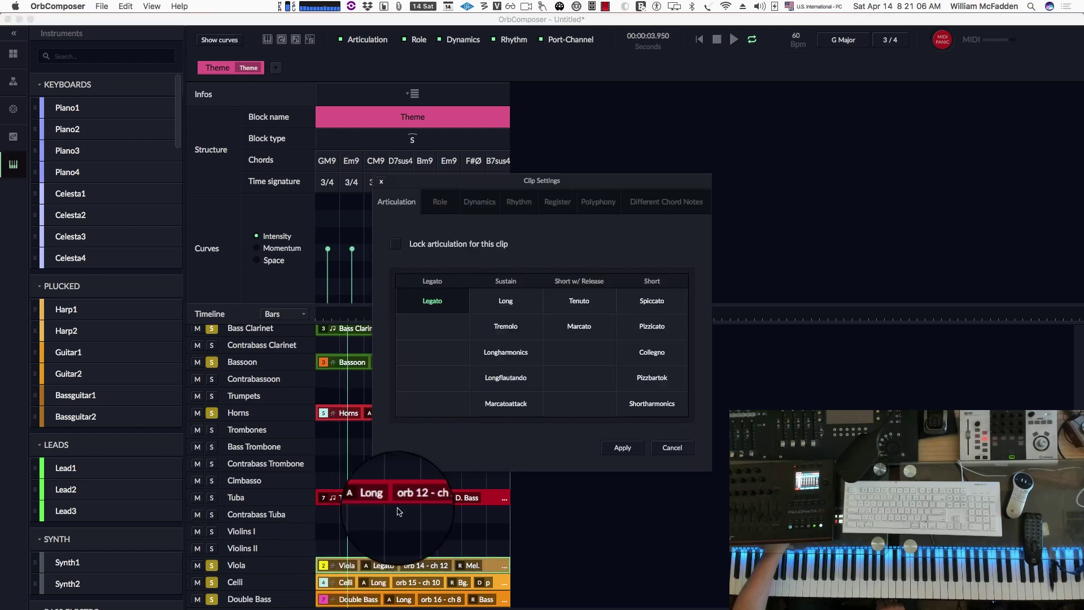
left_click(474, 204)
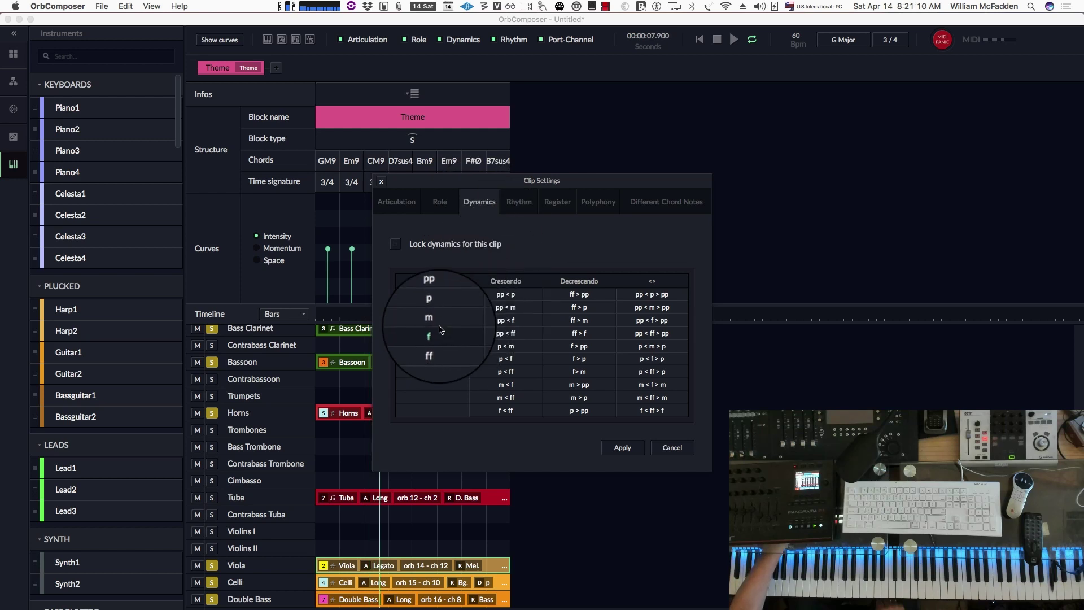
left_click(432, 309)
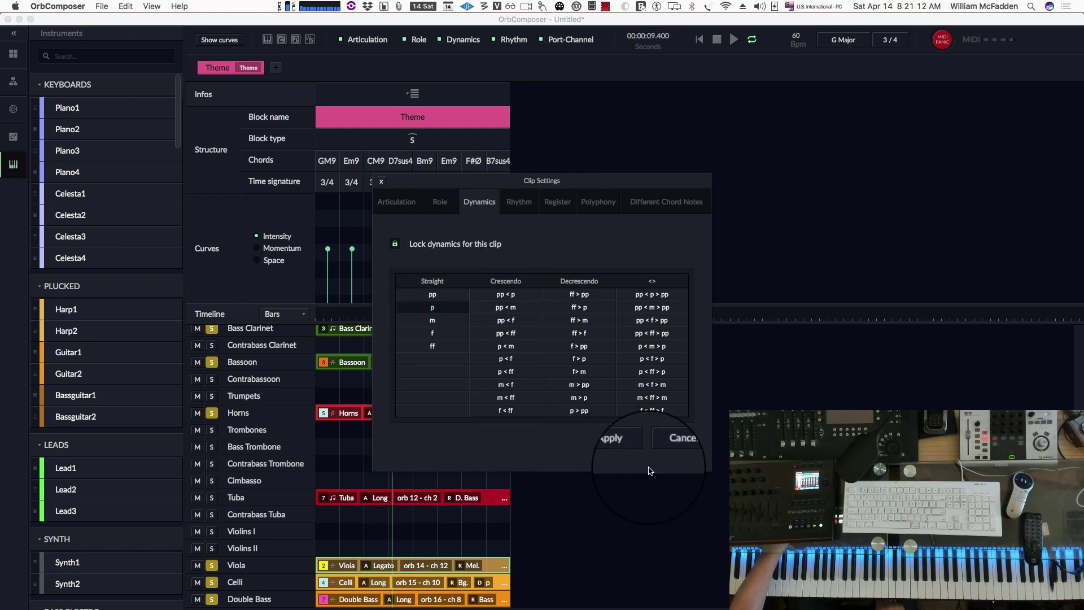
left_click(623, 448)
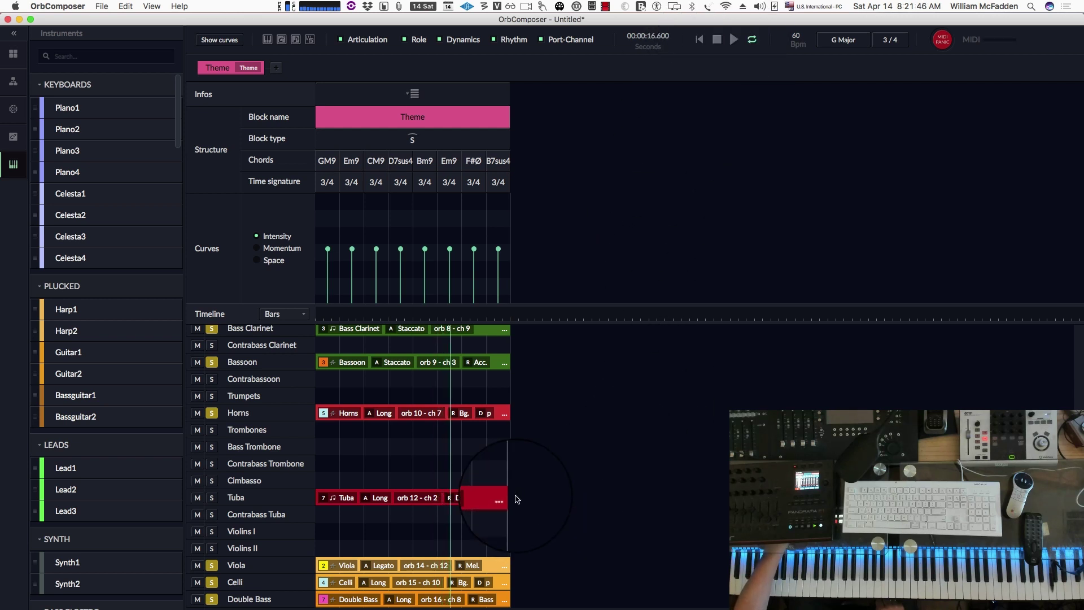
Step: Set the Viola clip's rhythm momentum to Average and apply the change
left_click(372, 571)
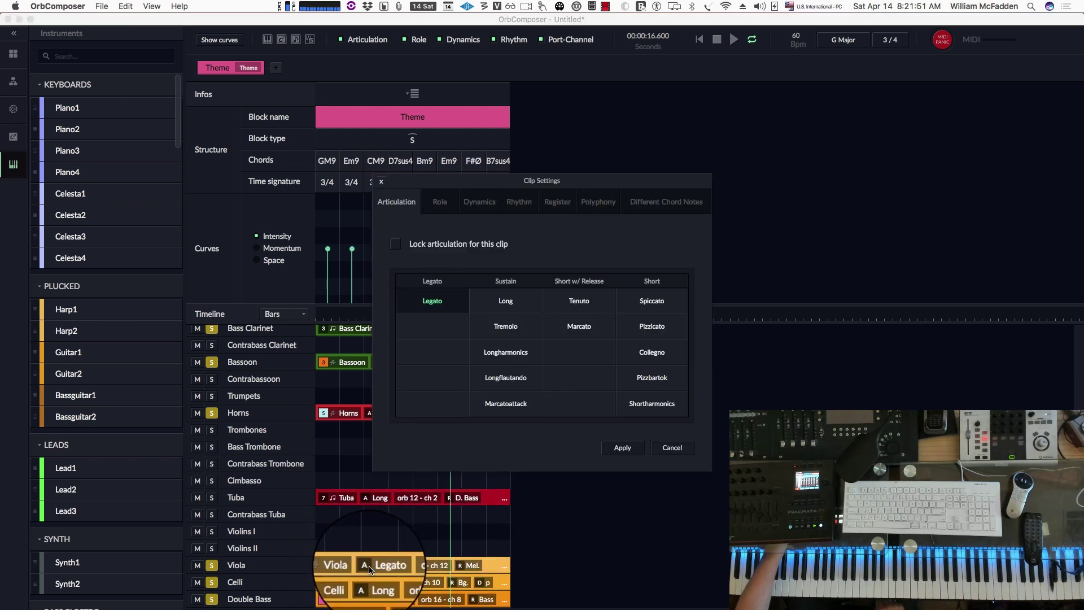
left_click(479, 209)
left_click(511, 208)
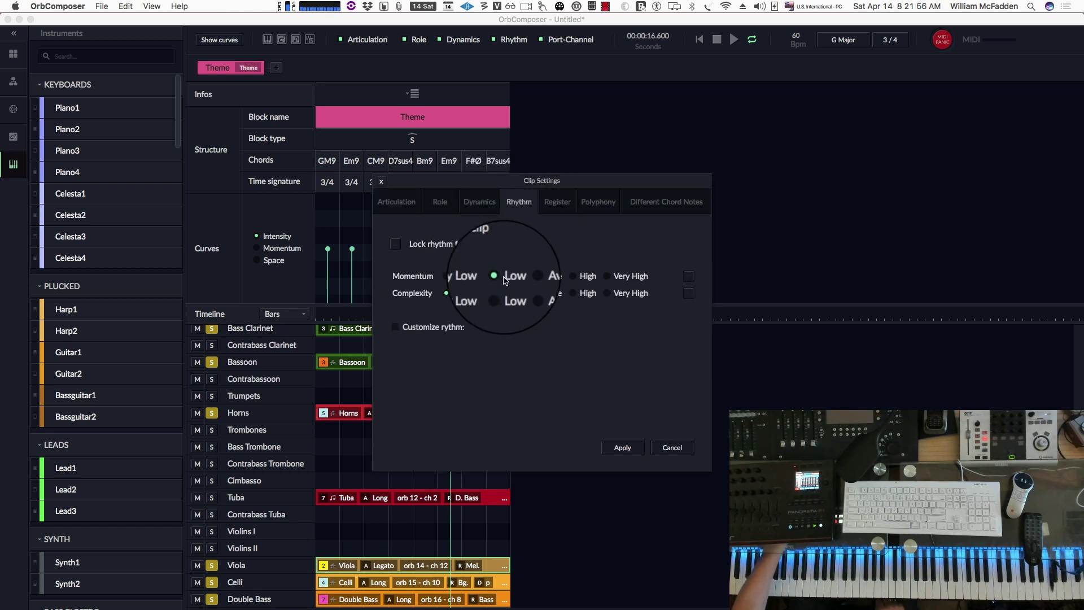
left_click(527, 276)
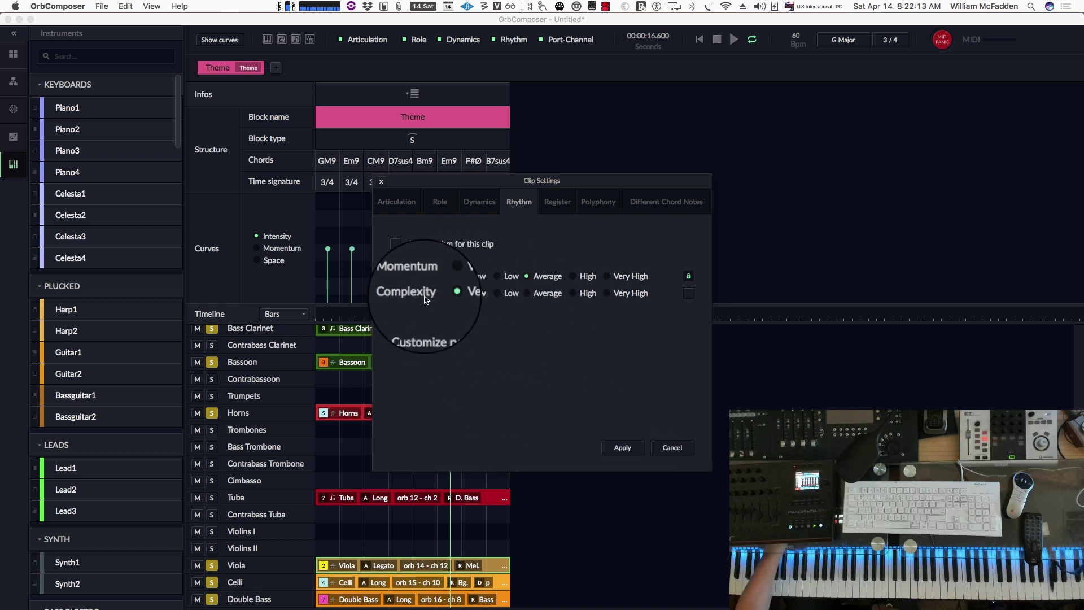
left_click(623, 449)
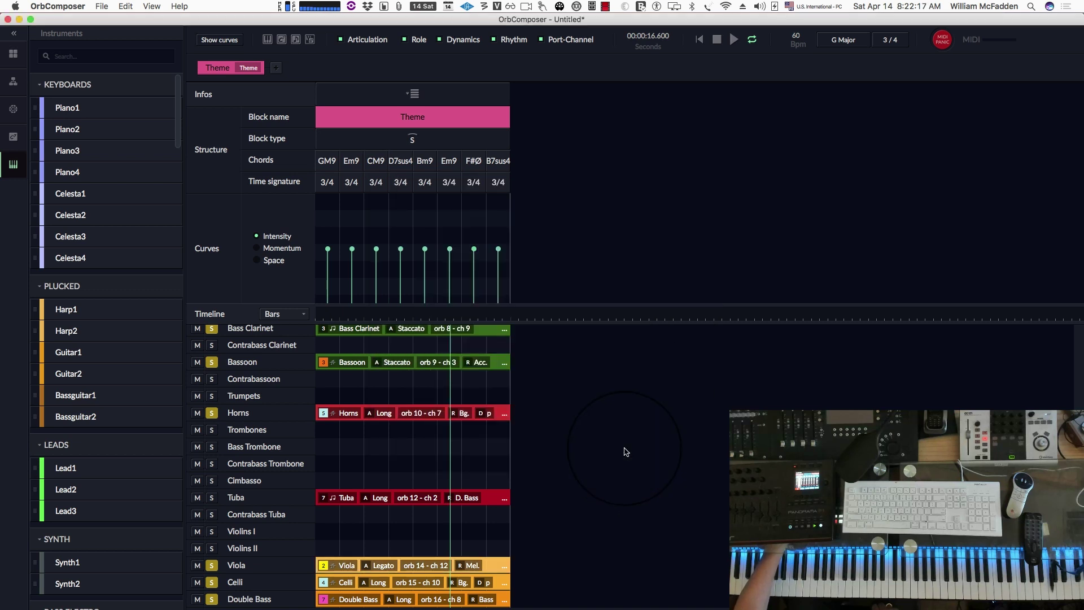
Step: Replay the Theme block from the start to audition the revised Viola line, and stop playback
left_click(698, 44)
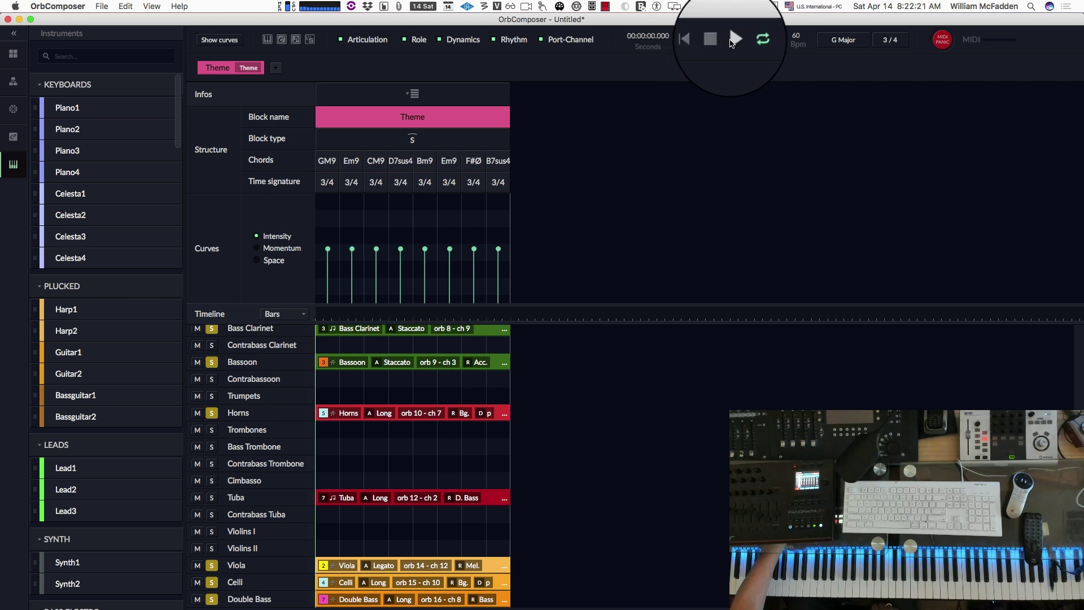
left_click(734, 39)
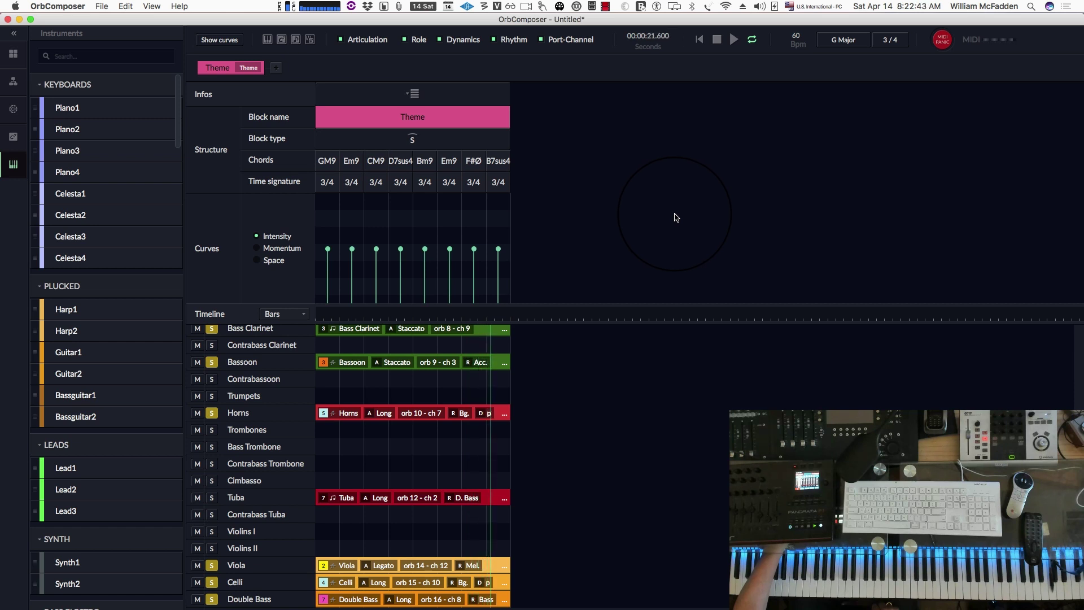
left_click(716, 39)
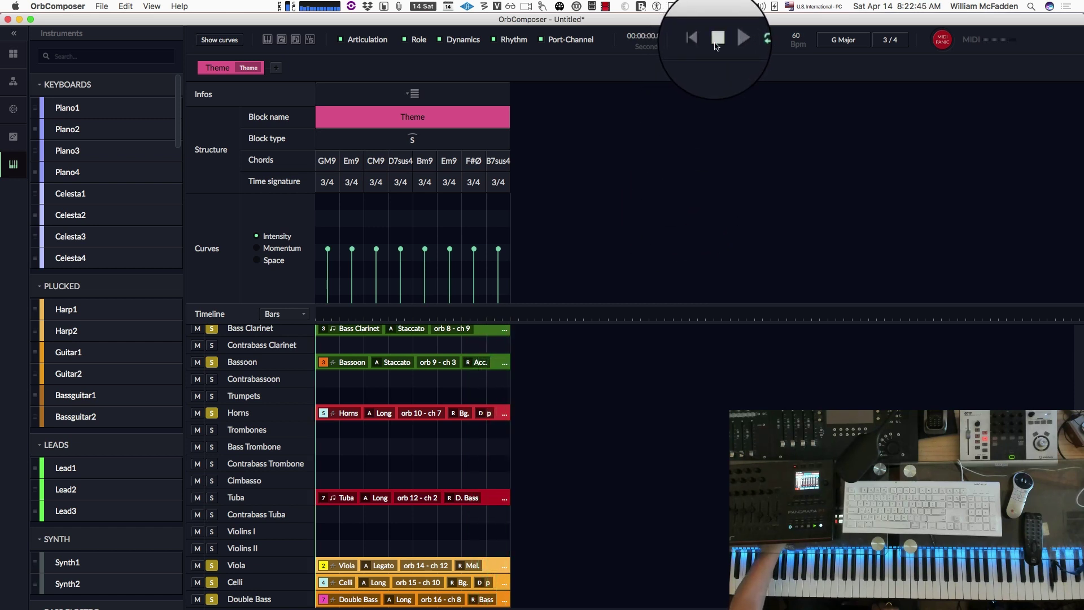
Step: Review the Viola clip's role, dynamics, rhythm, register, polyphony and chord-note settings without changing them
left_click(343, 567)
double_click(344, 567)
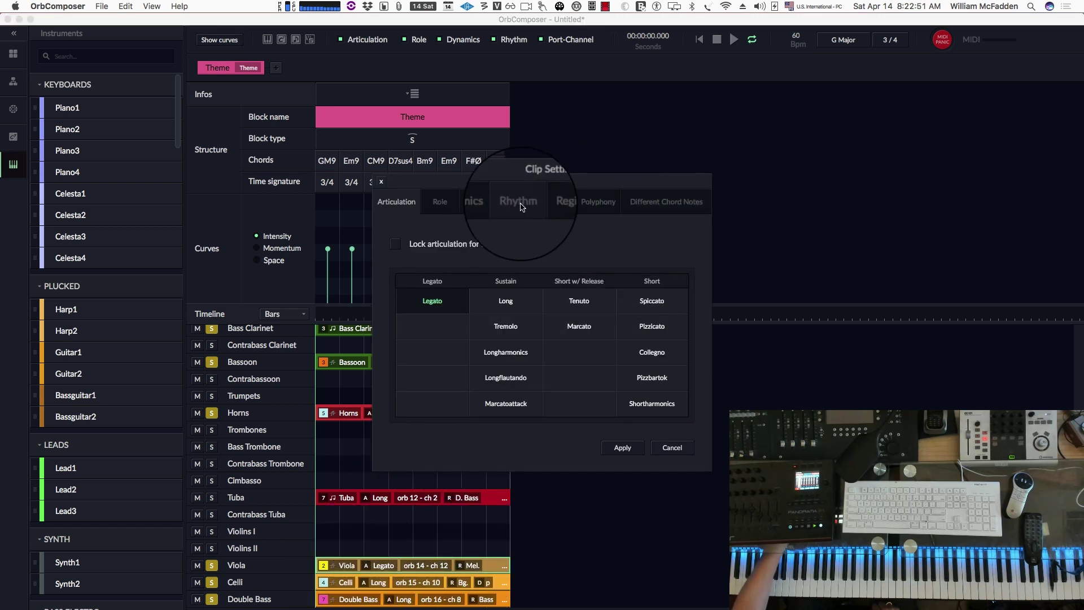
left_click(438, 206)
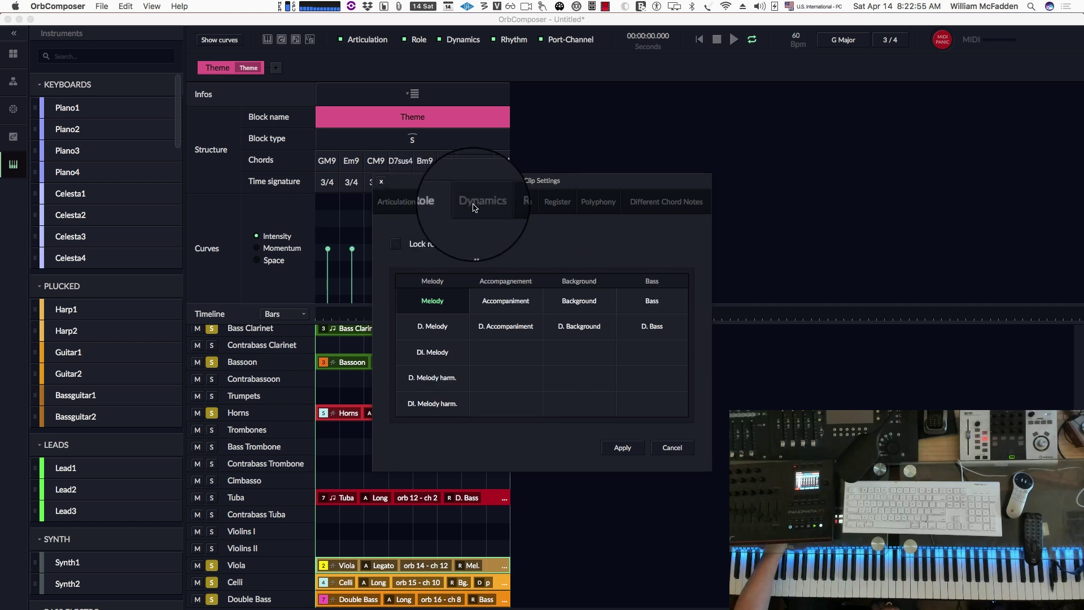
left_click(474, 207)
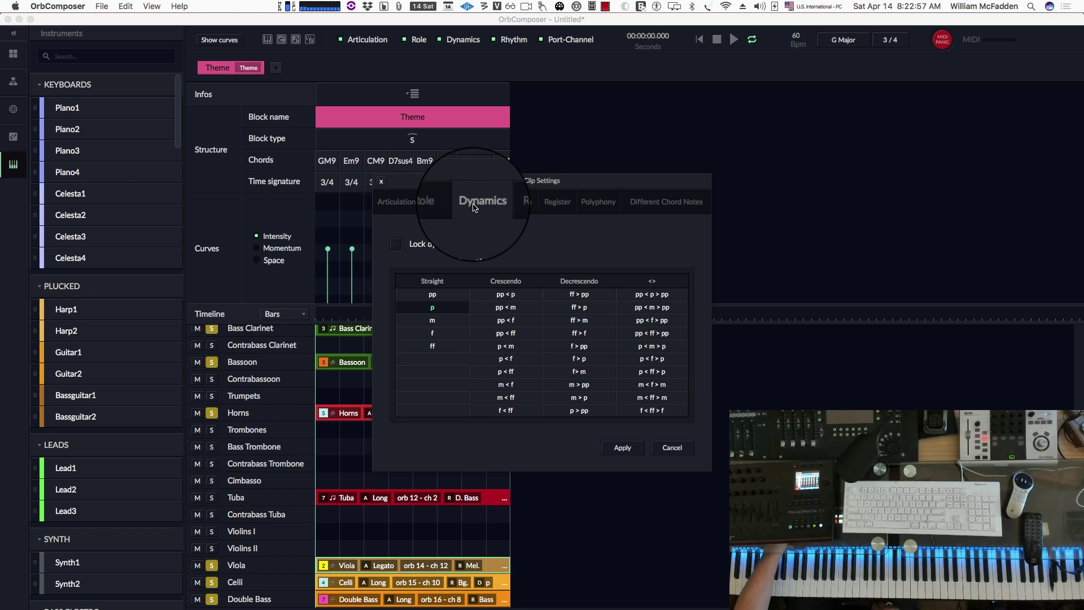
left_click(524, 206)
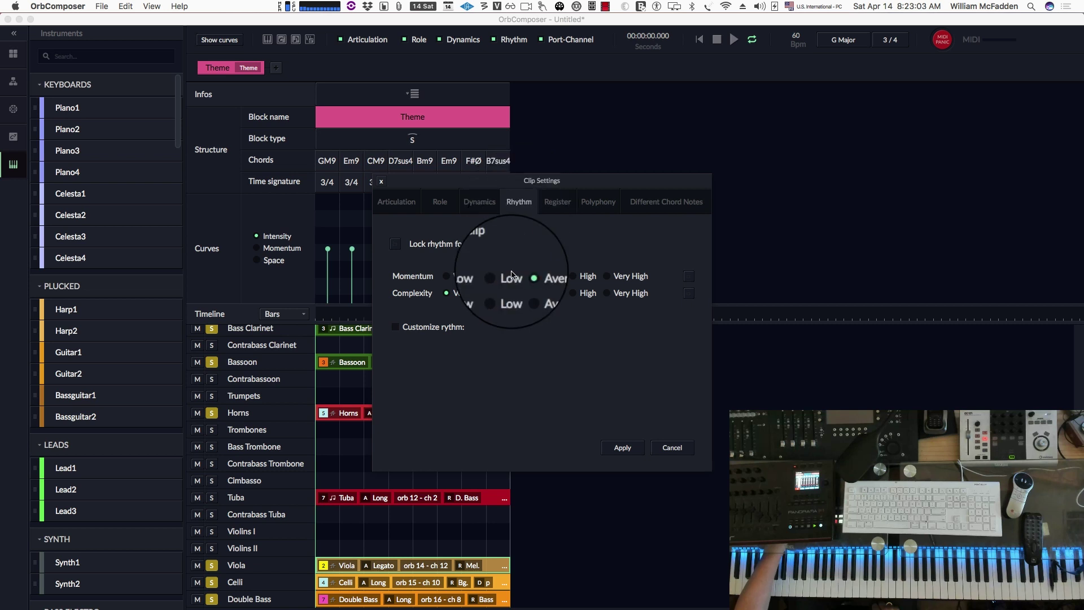
left_click(553, 204)
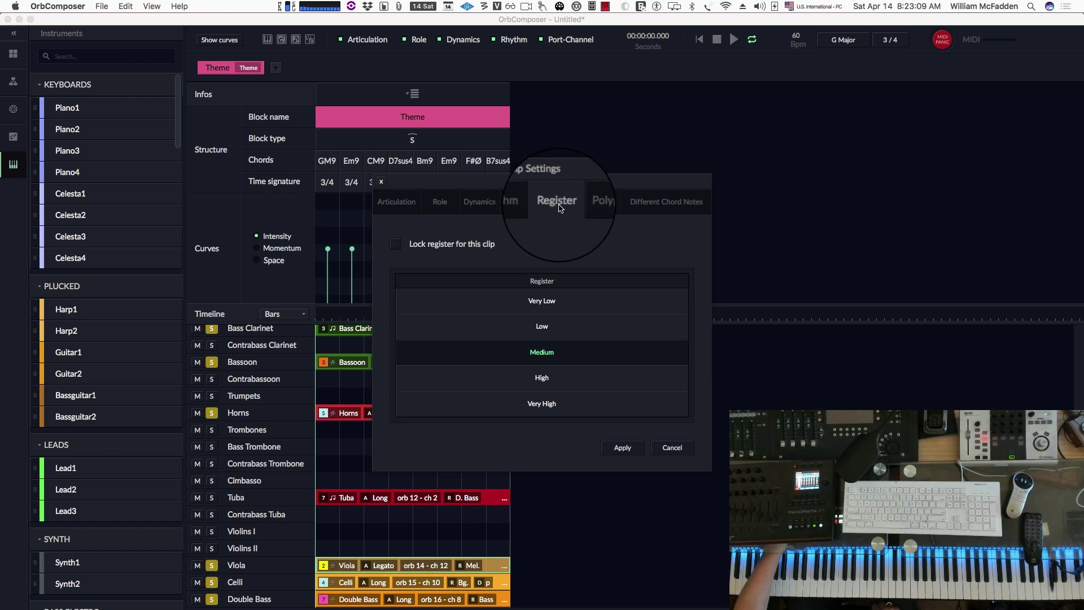
left_click(590, 208)
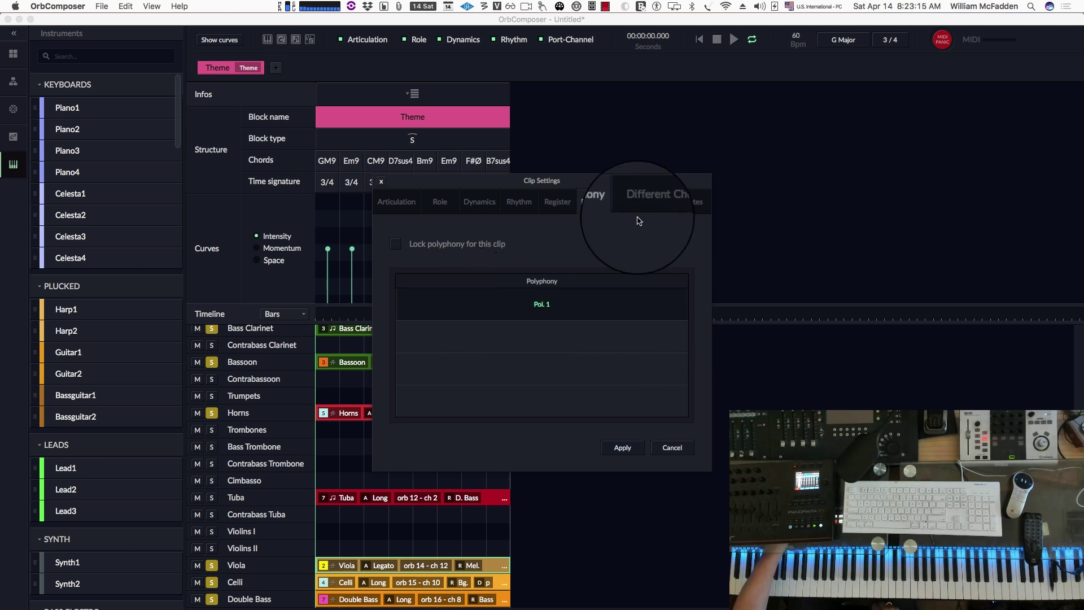
left_click(662, 205)
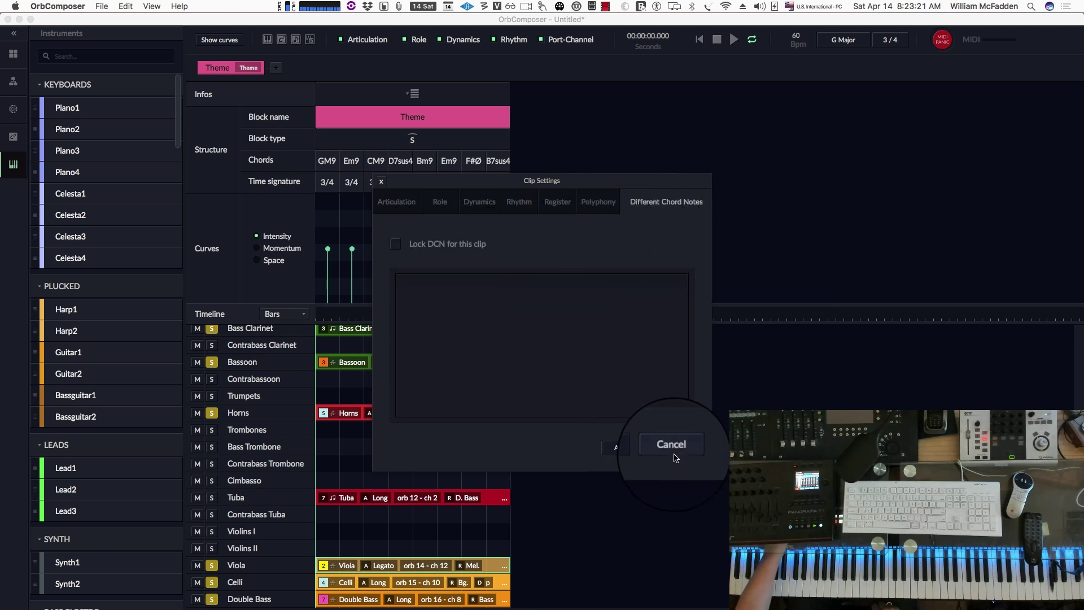
left_click(662, 450)
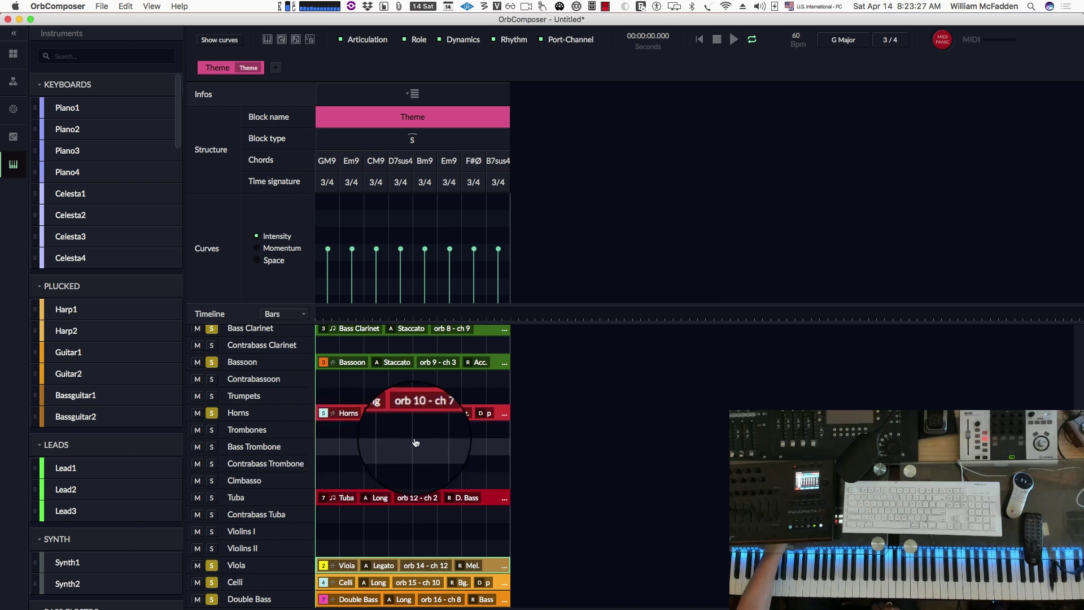
Step: Add a Flute clip to the Theme block and set its role to Accompaniment
scroll(415, 443, "up", 5)
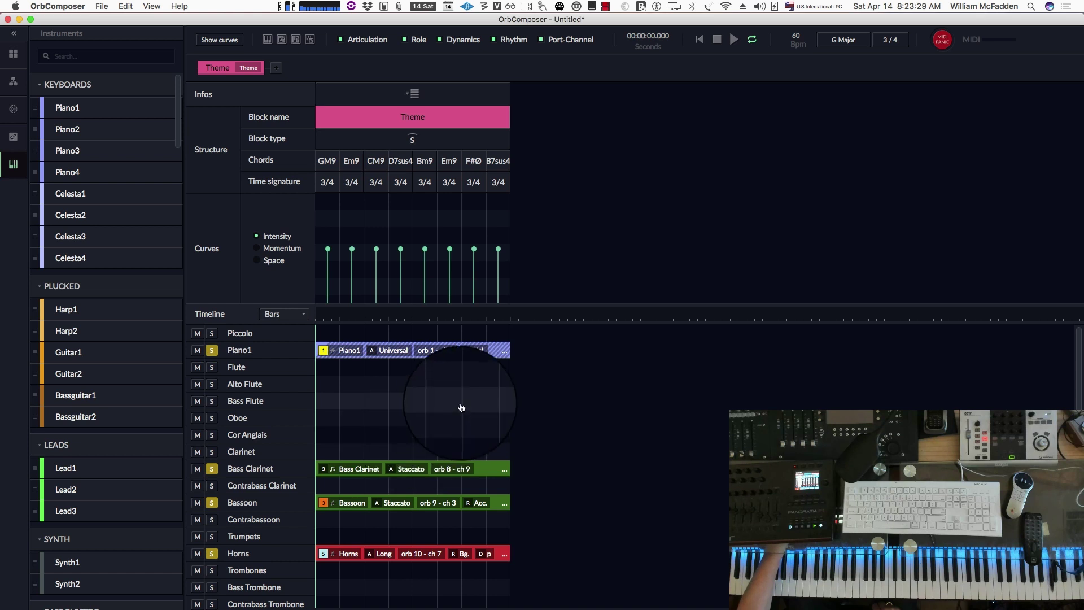
double_click(374, 368)
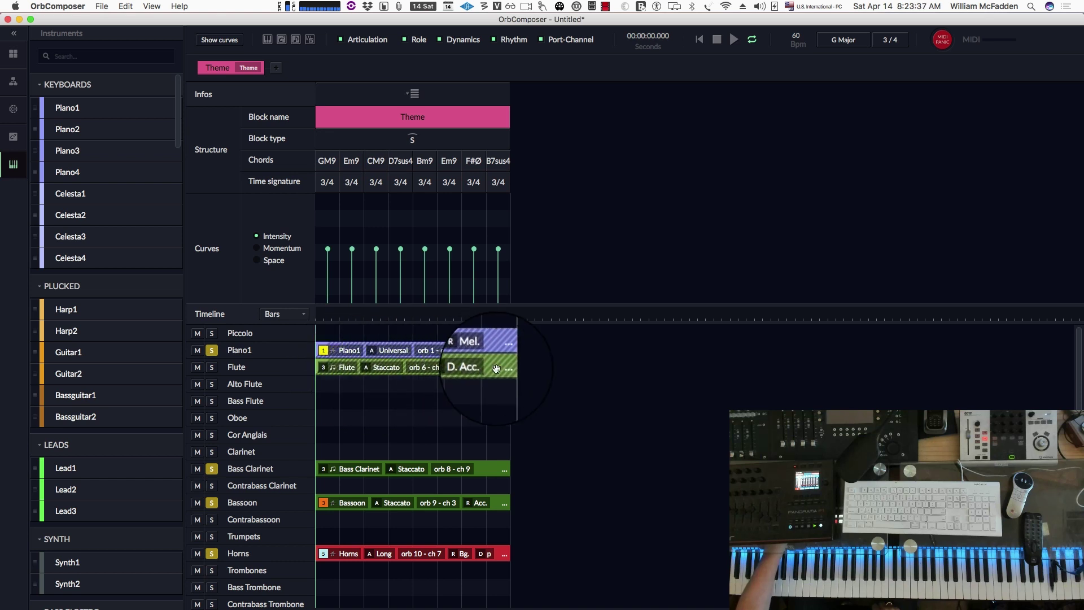
double_click(351, 368)
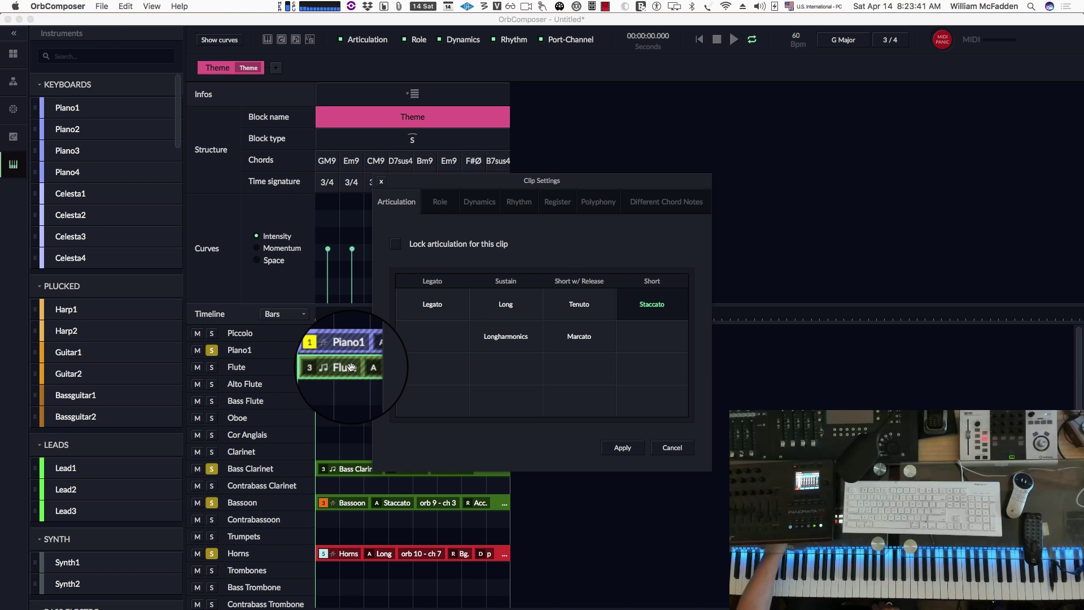
left_click(439, 202)
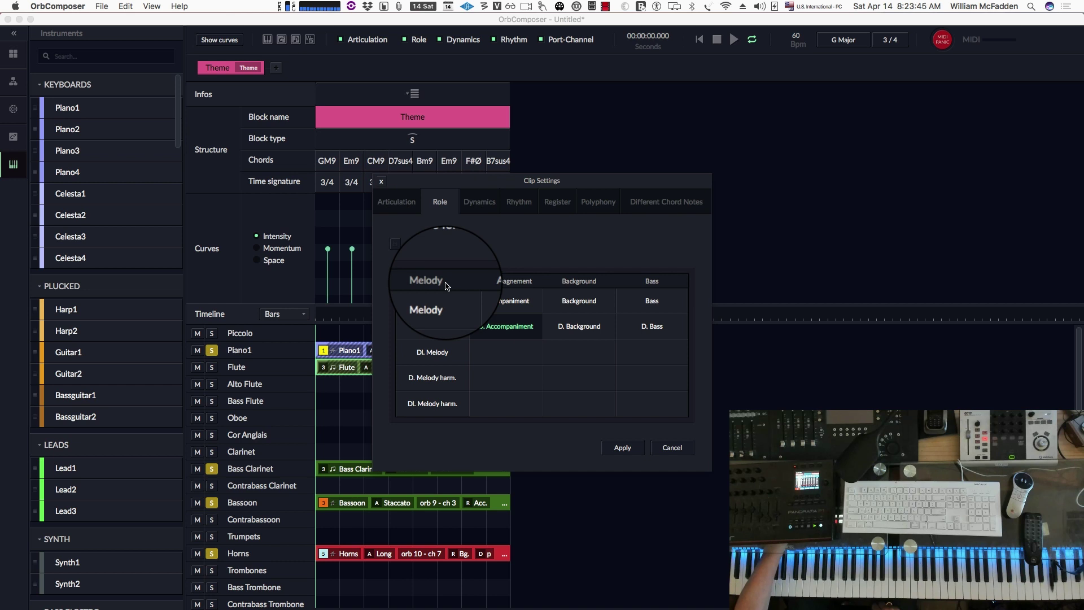
left_click(503, 304)
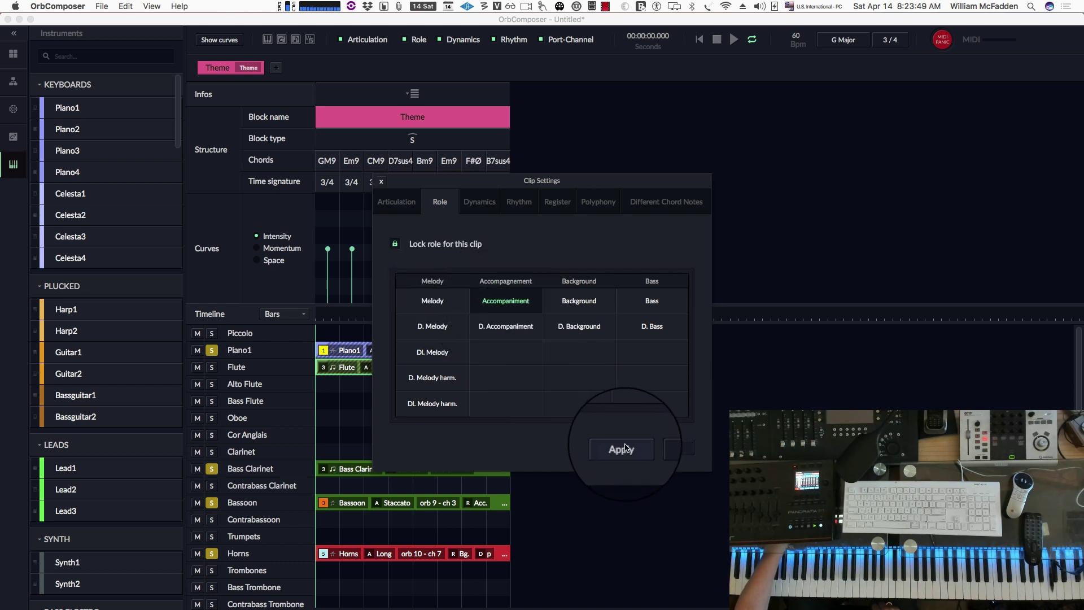
Step: Set the Flute clip's dynamics to straight m and its rhythm to Average momentum with Low complexity
left_click(484, 204)
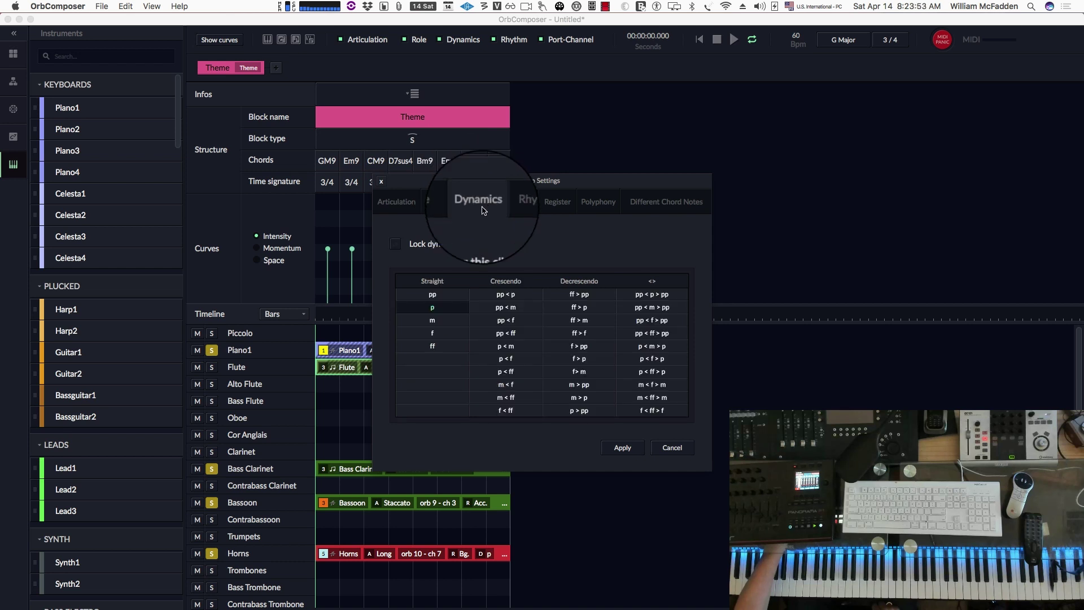
left_click(433, 320)
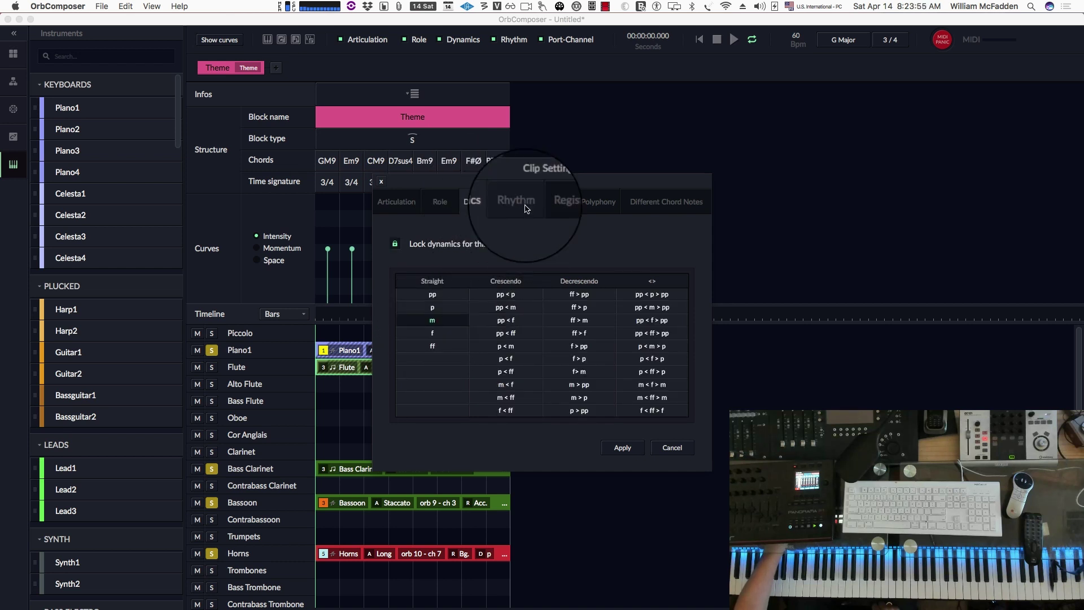
left_click(517, 203)
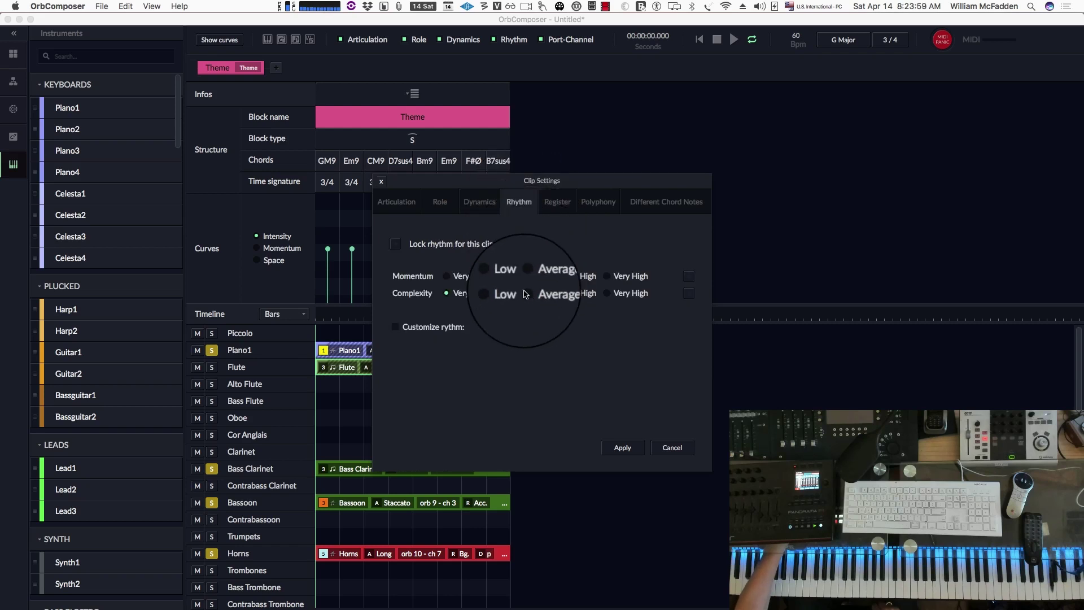
left_click(526, 276)
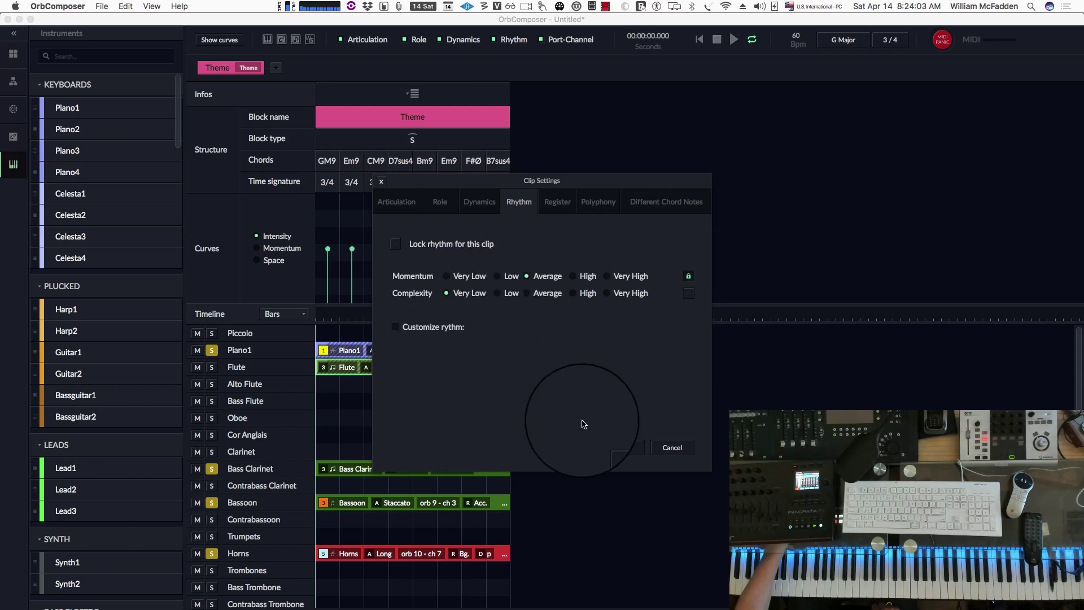
left_click(499, 293)
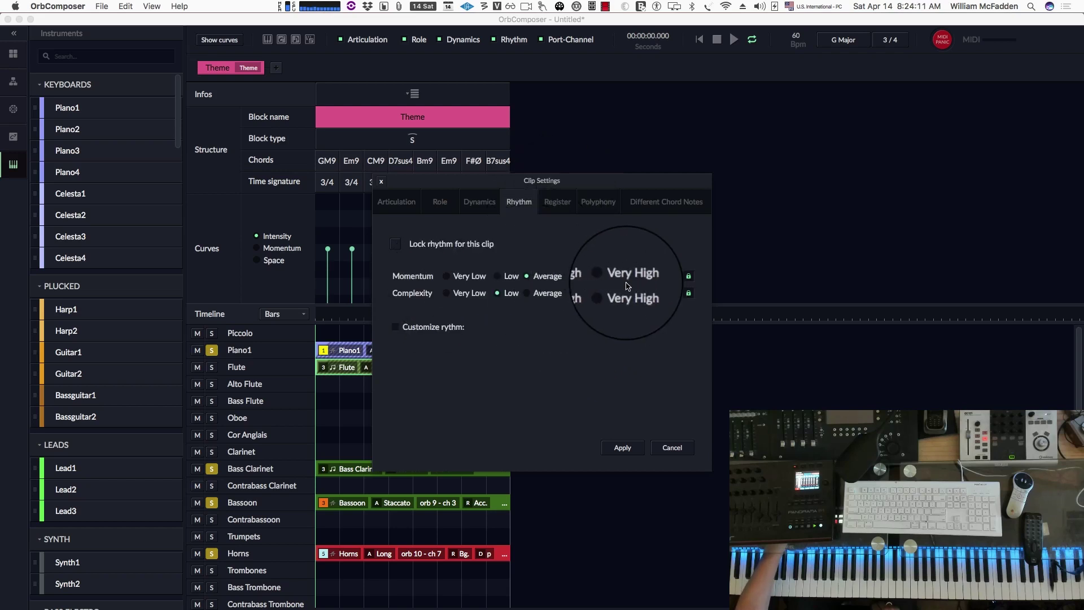
Step: Set the Flute clip to 4 Different Chord Notes, apply its settings and solo the Flute track
left_click(555, 205)
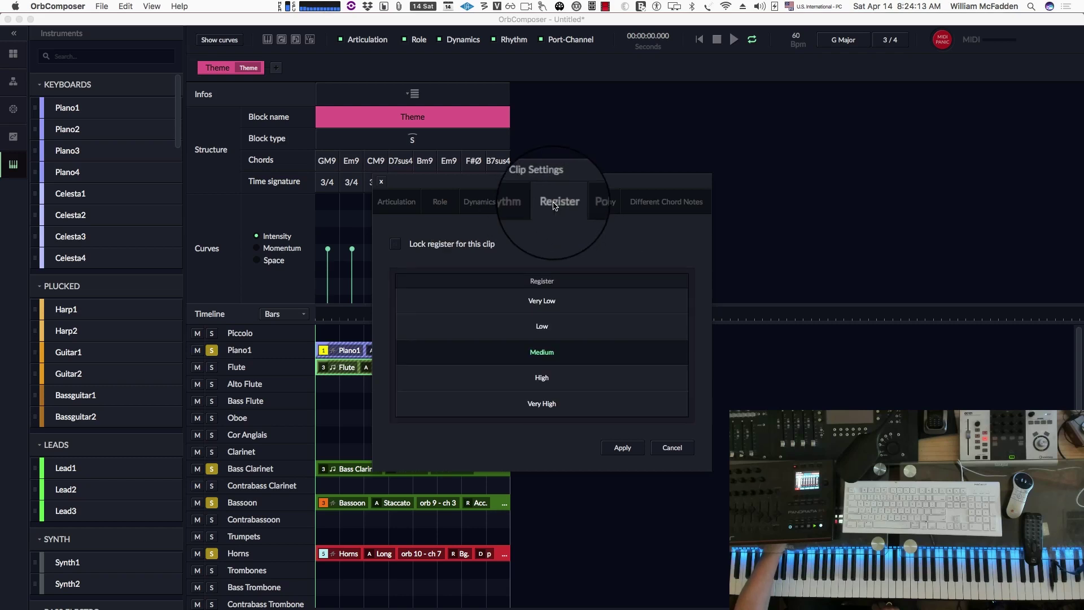
left_click(594, 205)
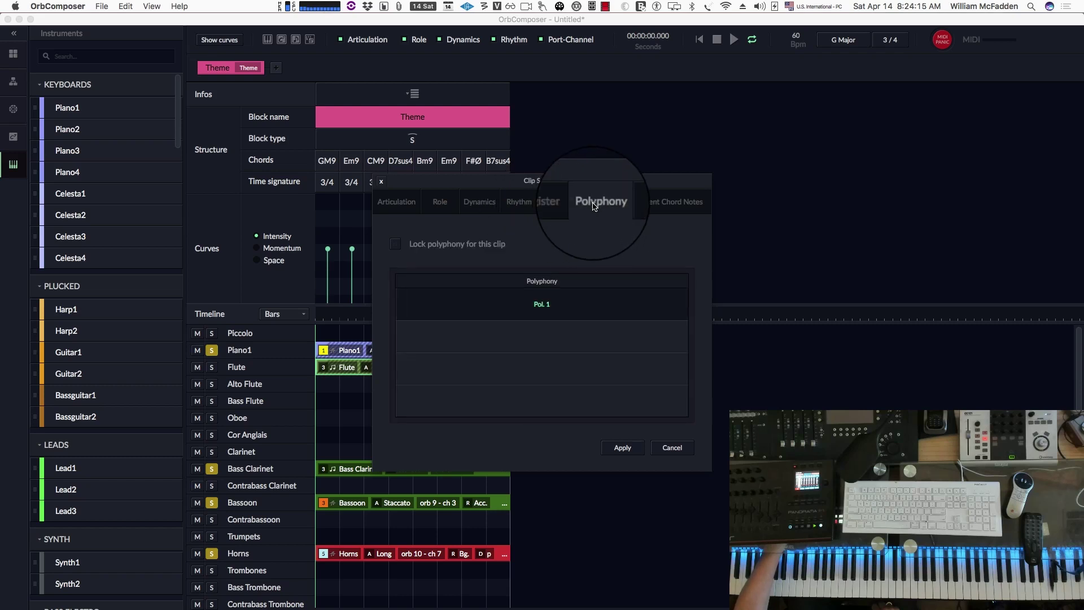
left_click(673, 204)
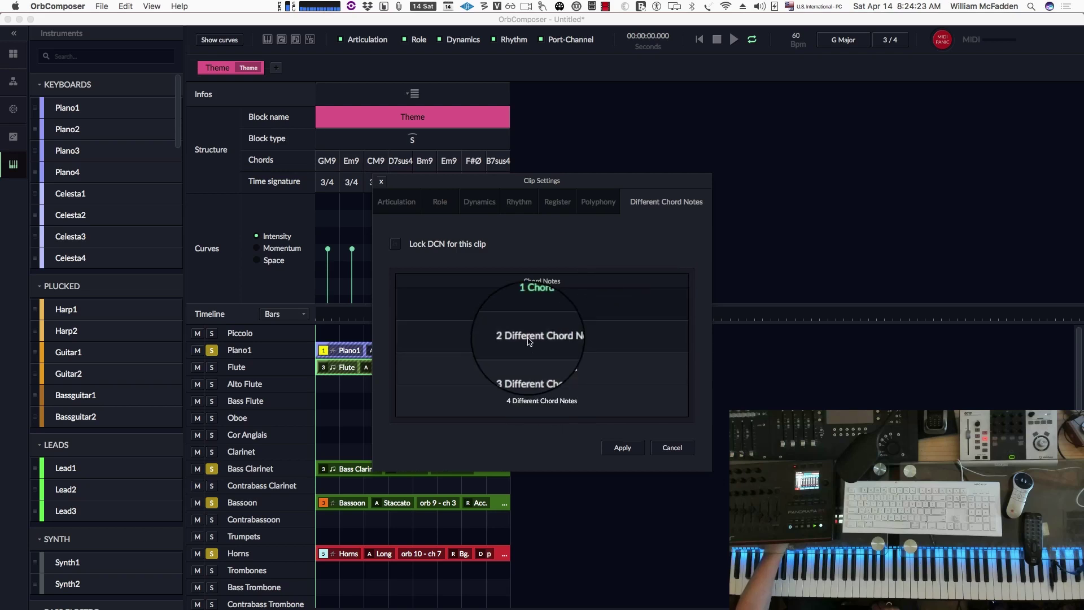
left_click(532, 401)
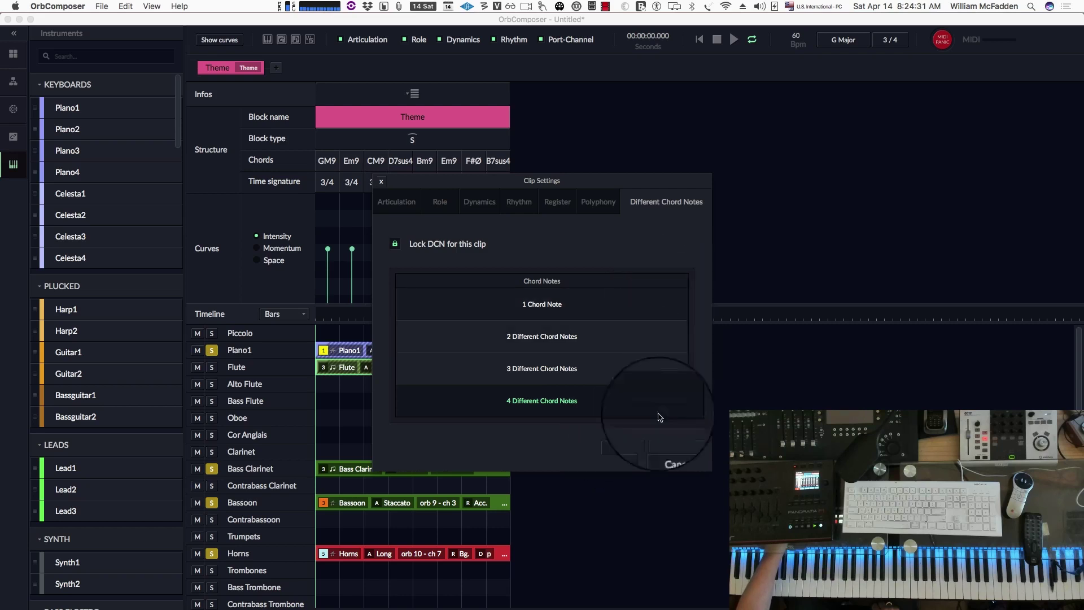
left_click(619, 453)
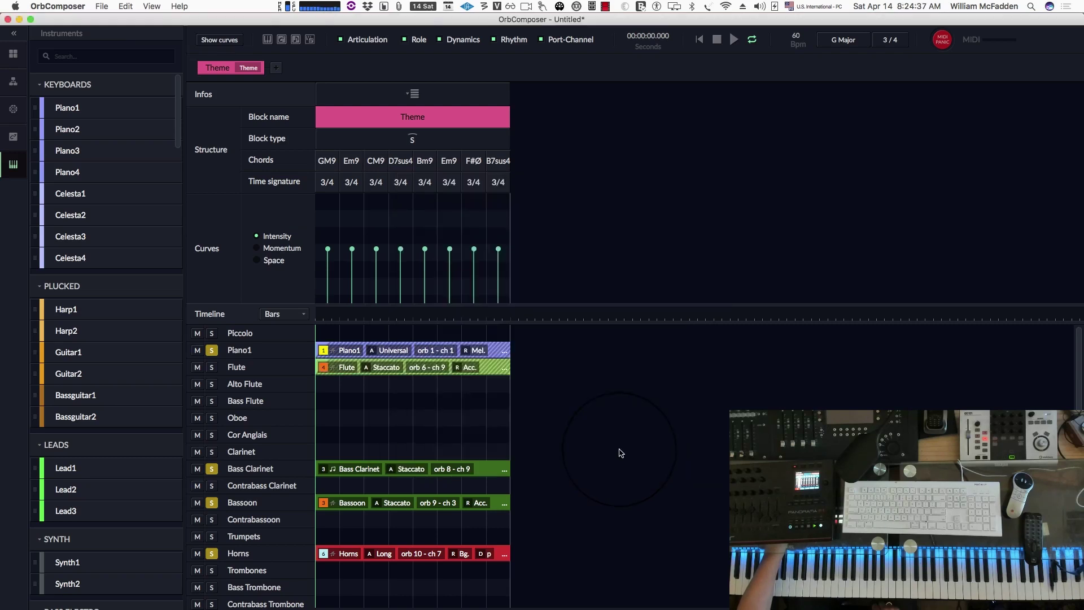
left_click(212, 367)
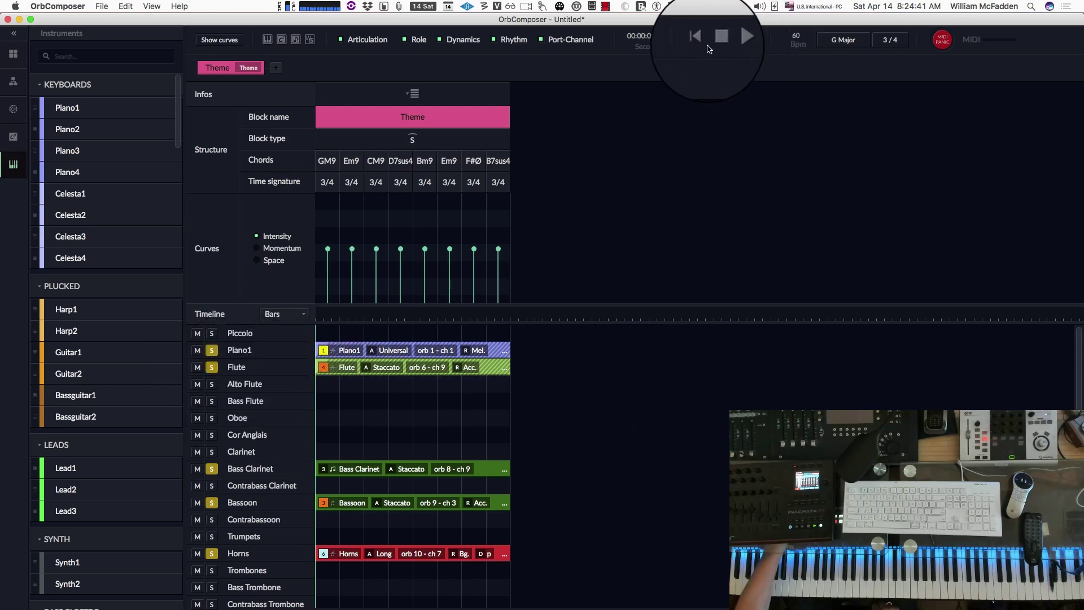
Step: Play the Theme block and take the Viola track out of solo during playback
left_click(734, 39)
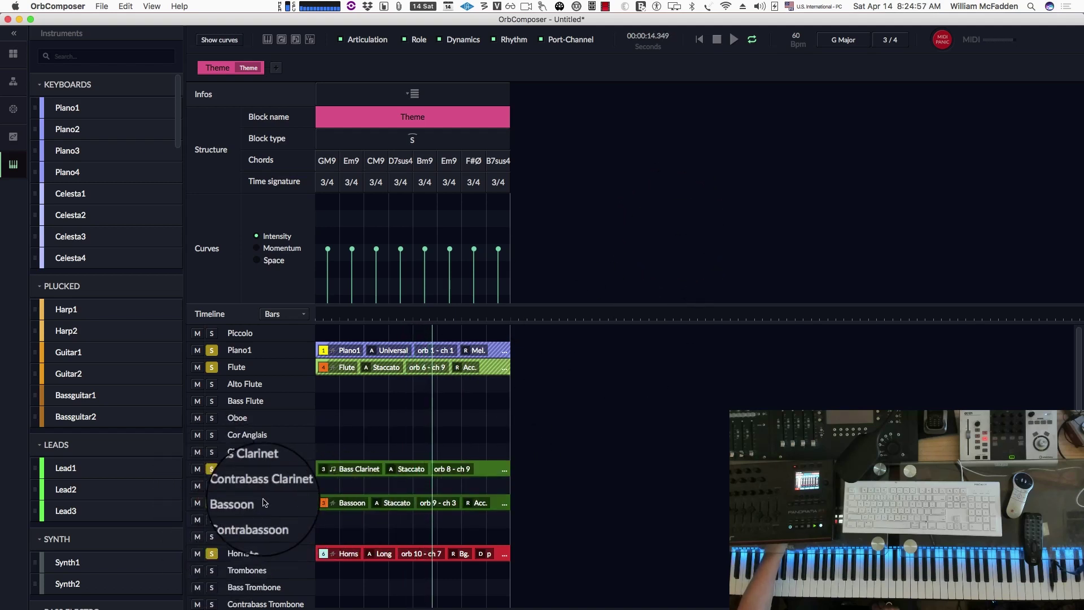
scroll(254, 497, "down", 5)
scroll(270, 498, "down", 3)
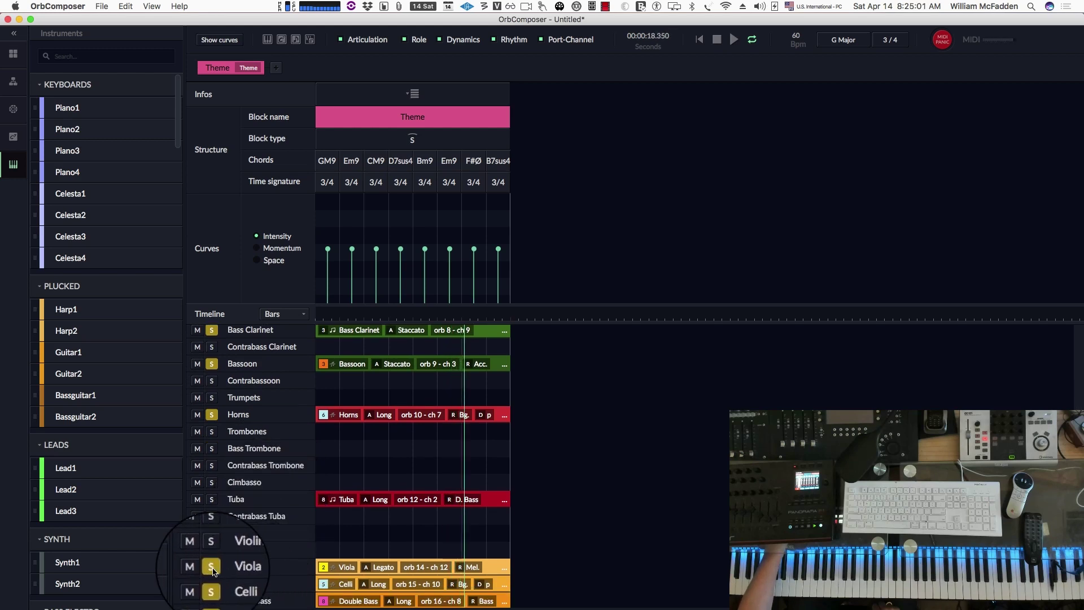
left_click(212, 568)
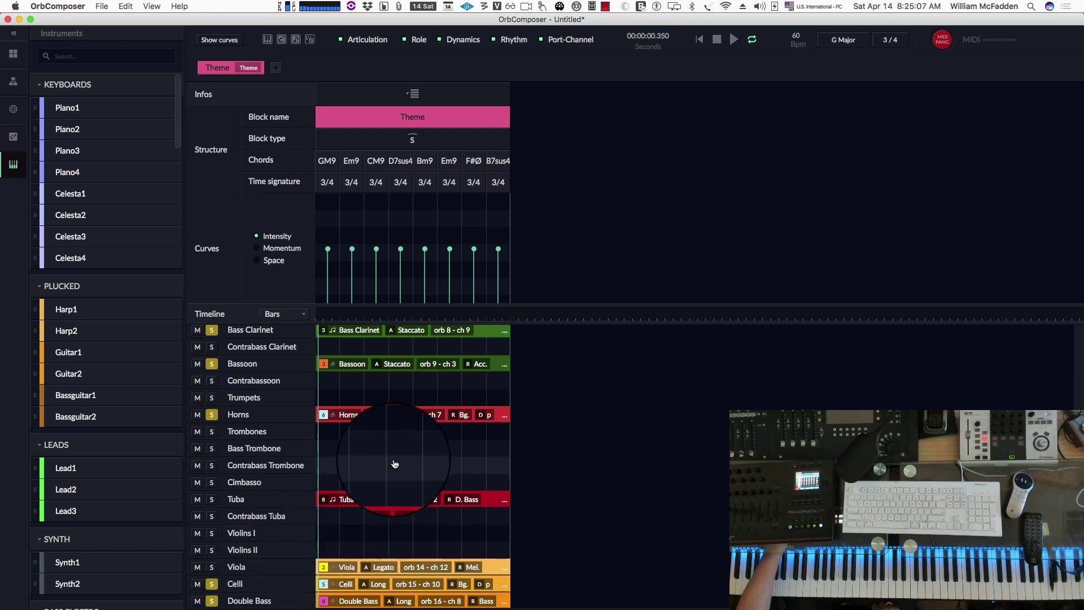
Step: Listen to the remaining soloed tracks through the end of the theme, stop playback and return to the Flute clip
scroll(394, 465, "up", 3)
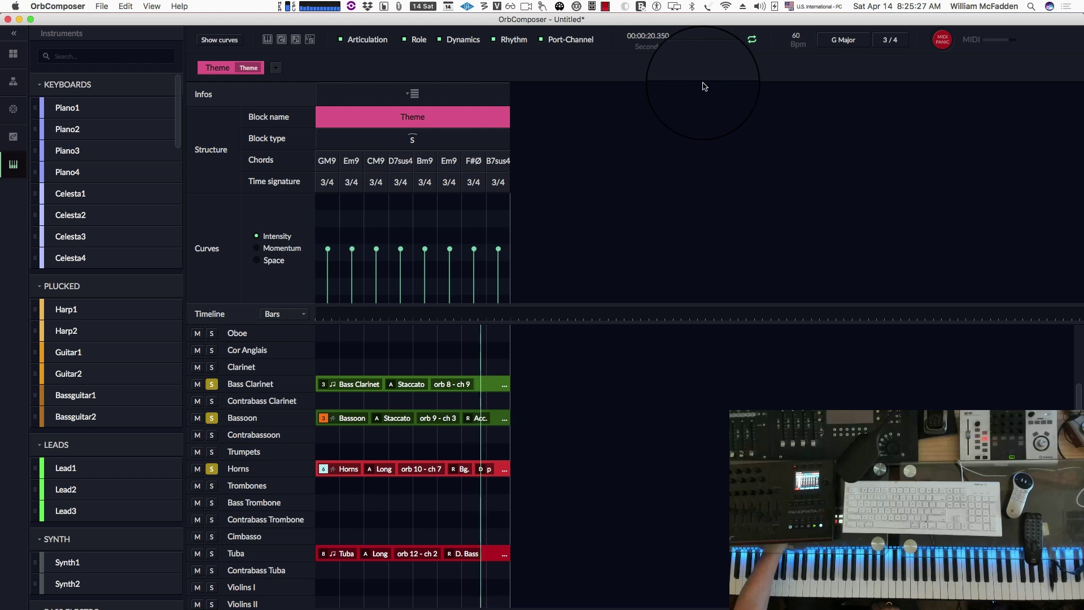
mouse_move(716, 48)
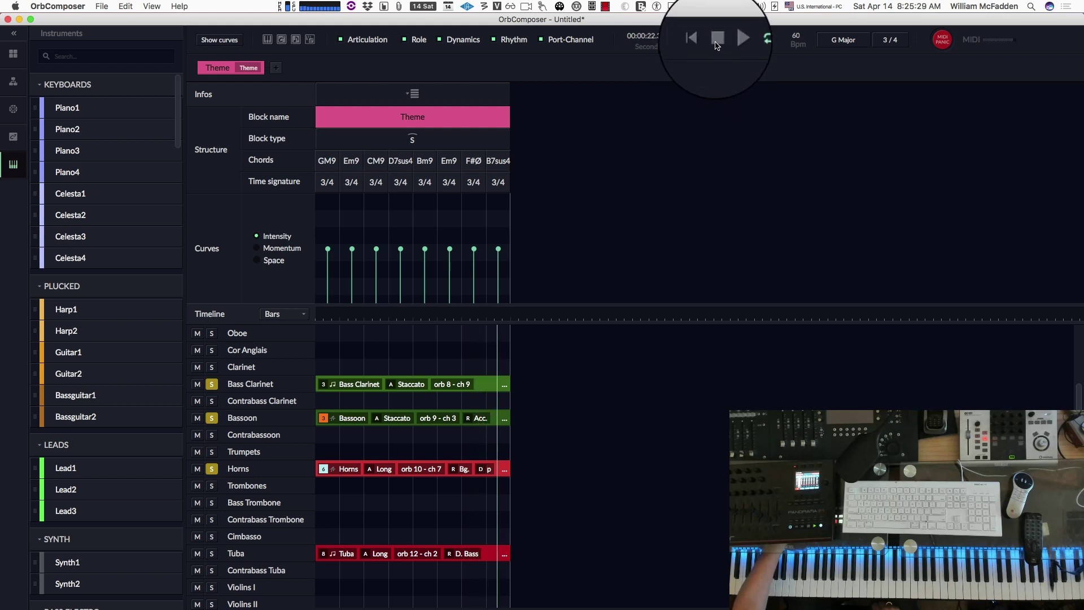
left_click(717, 41)
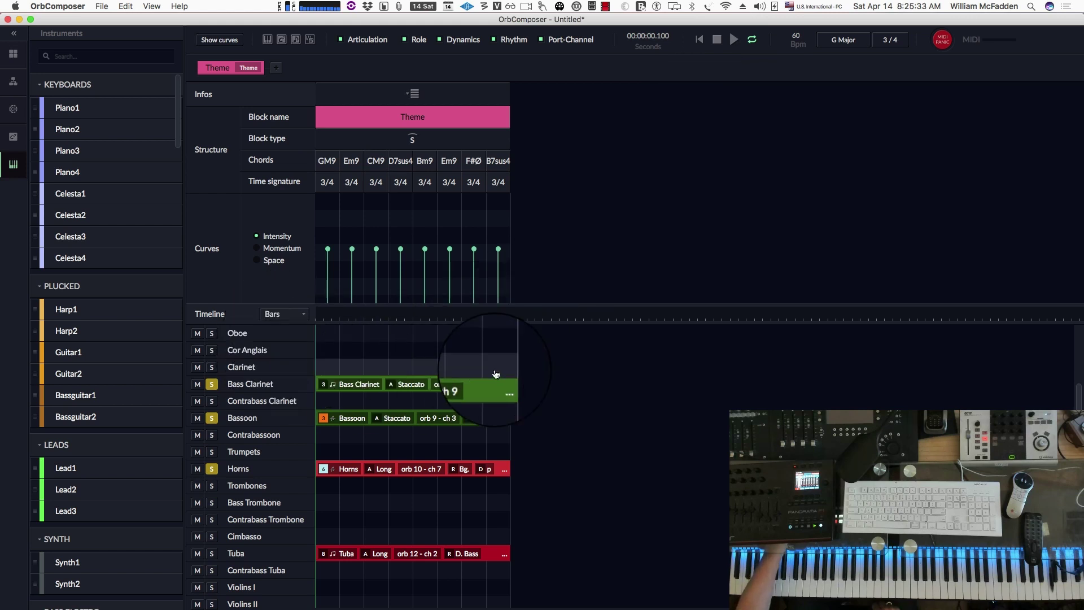
scroll(484, 367, "up", 5)
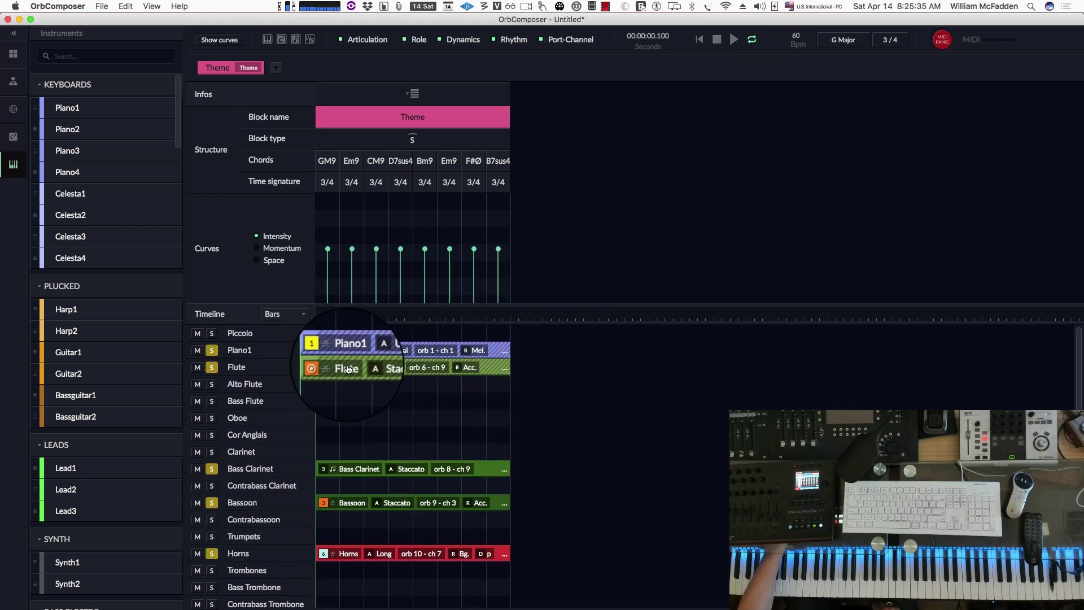